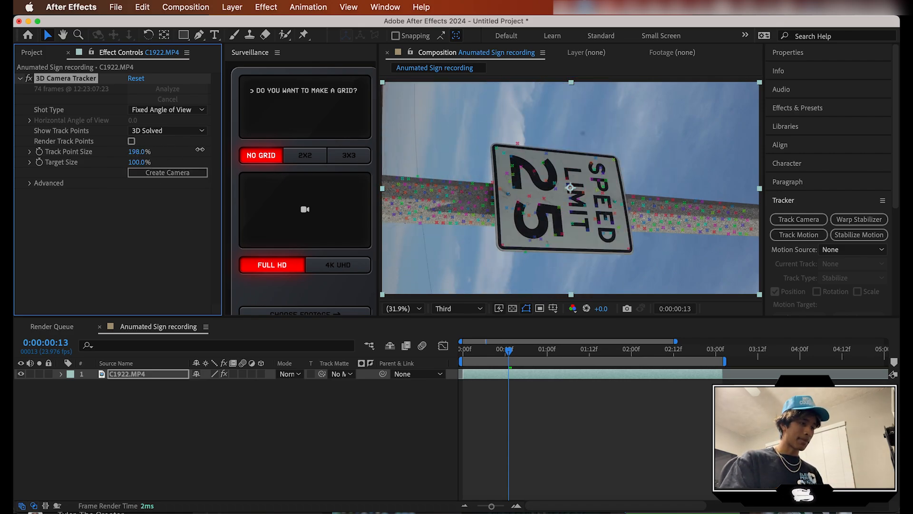
Set the 3D Camera Tracker's track point size to 259% and create a solid and camera from the sign's four corner points.
drag(136, 151, 283, 150)
drag(573, 261, 506, 299)
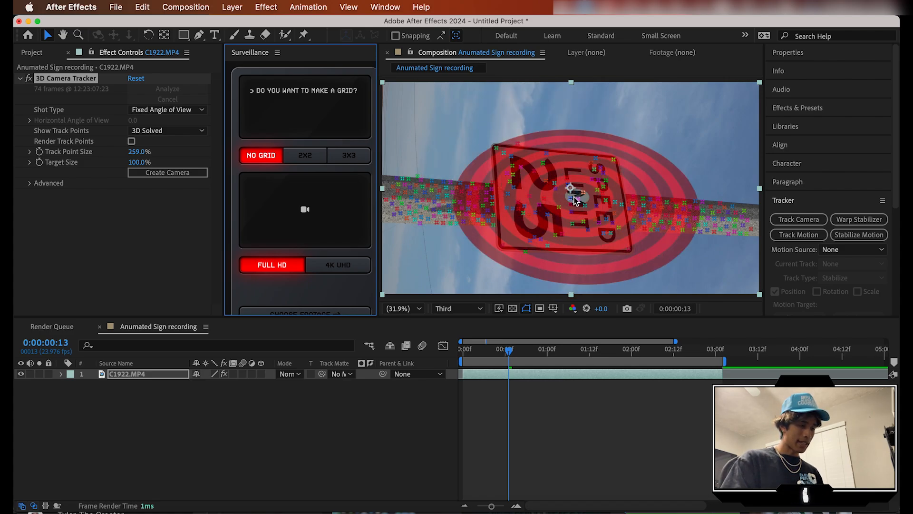
click(503, 246)
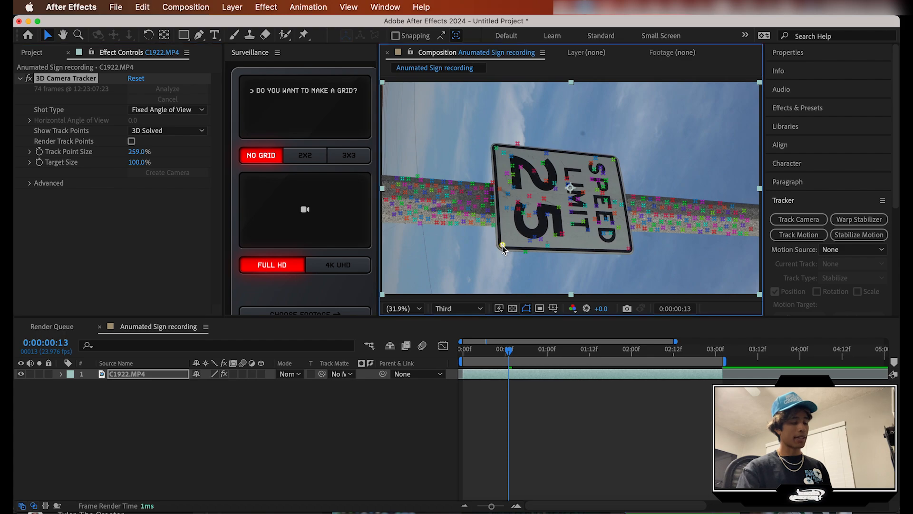
shift+click(614, 160)
shift+click(497, 149)
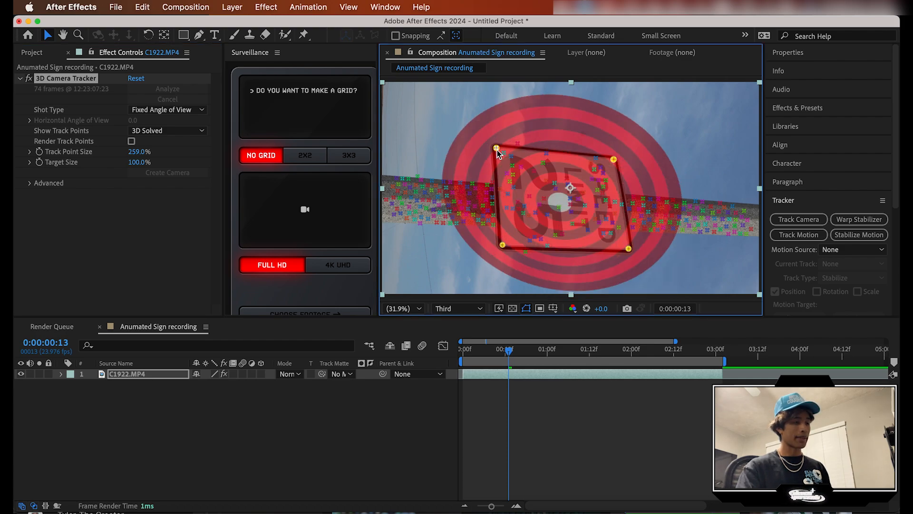
right_click(568, 196)
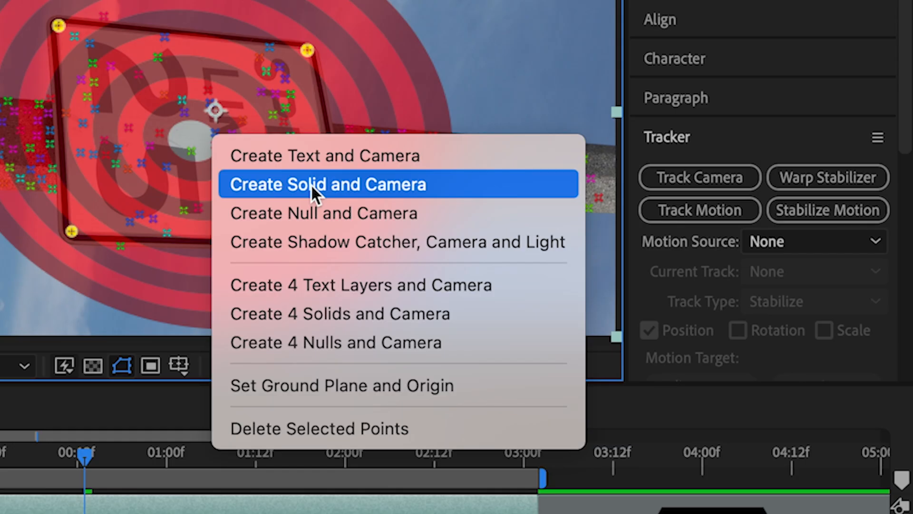
click(616, 223)
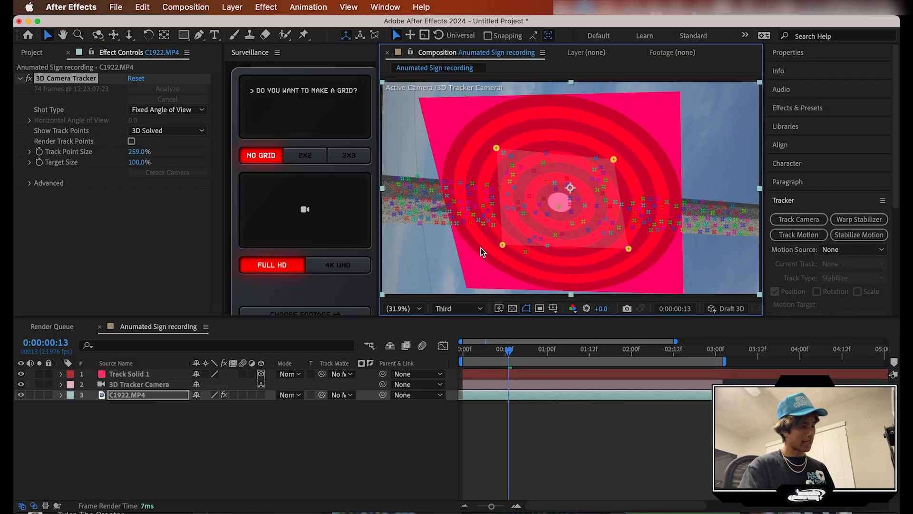
Reposition, scale and rotate the track solid so that it covers the face of the speed limit sign.
key(Home)
click(528, 141)
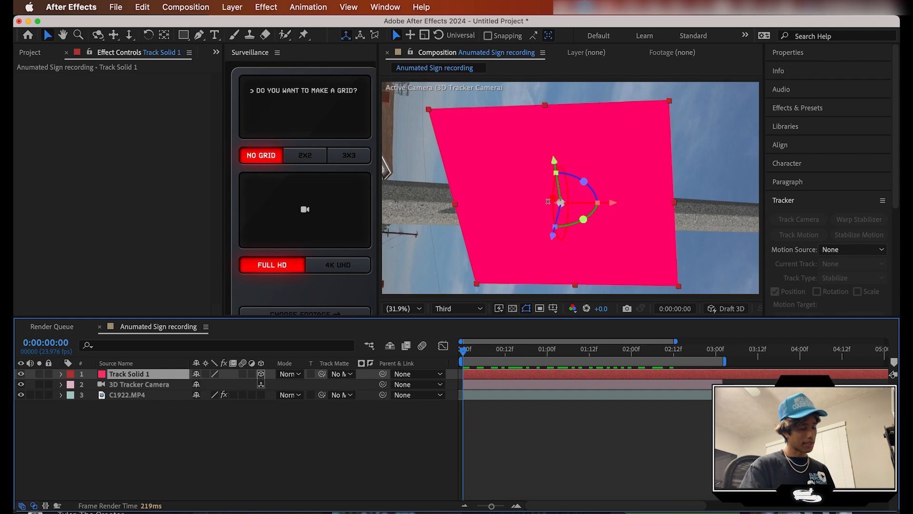
drag(548, 201, 589, 296)
drag(672, 86, 613, 153)
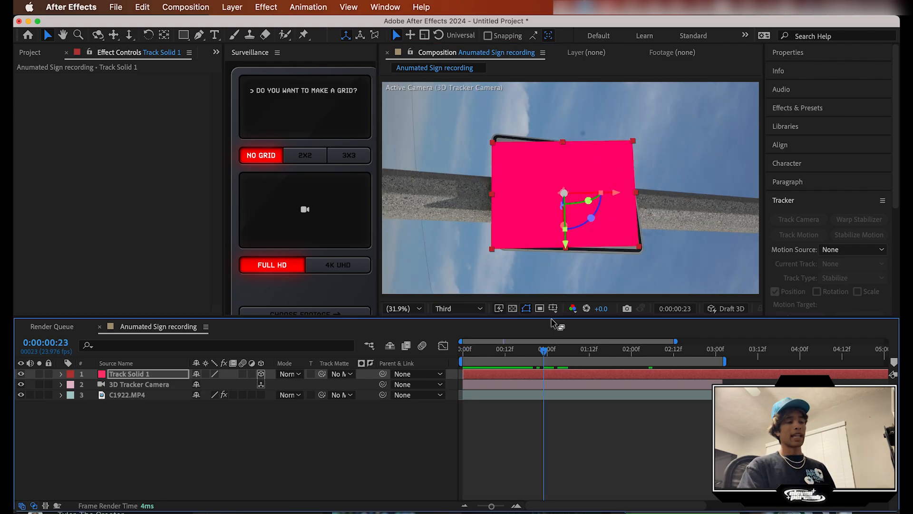
Play the composition from the start to check how well the solid follows the sign.
drag(542, 351, 460, 356)
key(space)
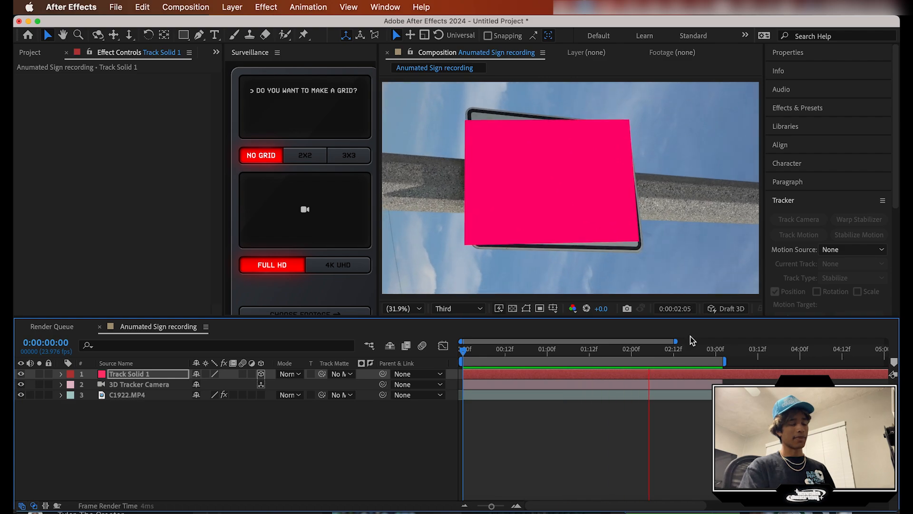
key(space)
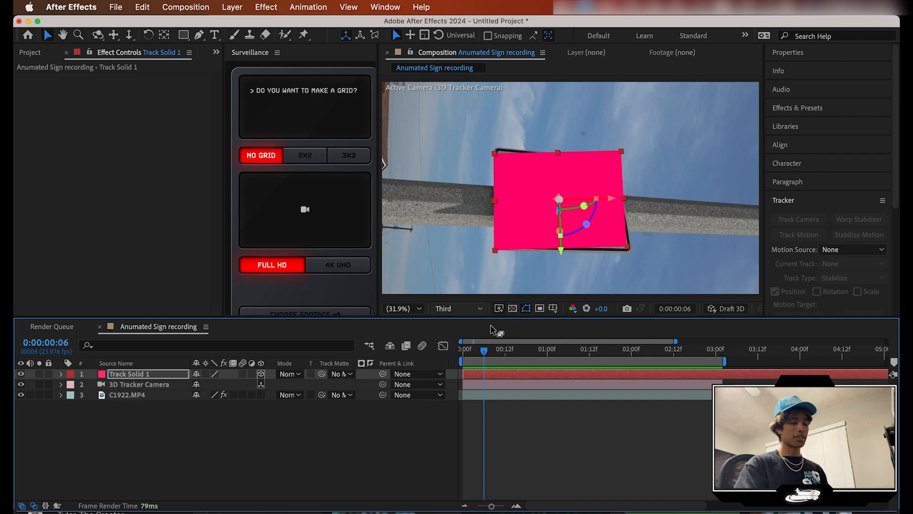
Pre-compose the track solid as "Number effect", leaving all attributes in the current composition.
click(103, 376)
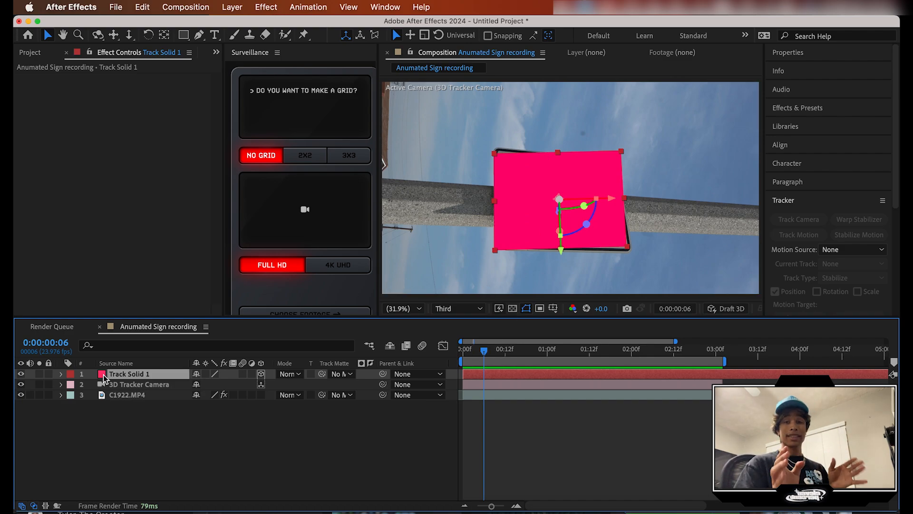
right_click(141, 377)
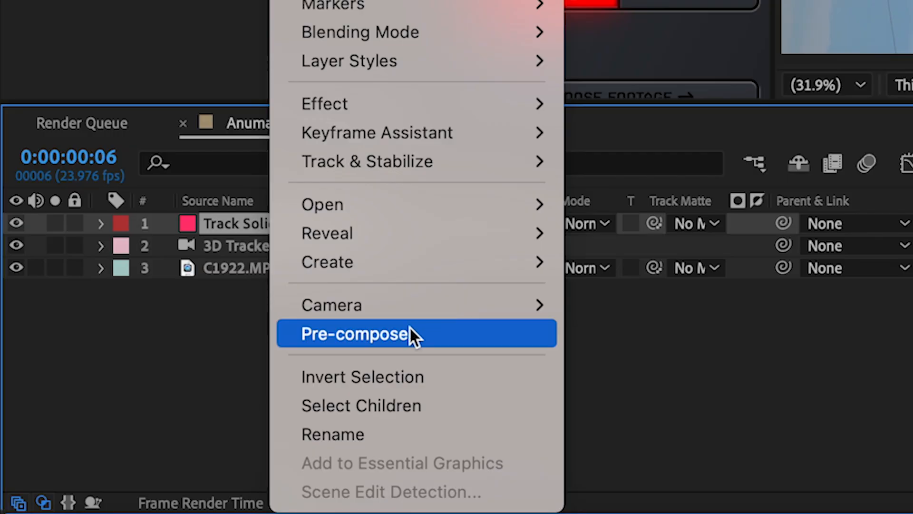
click(410, 328)
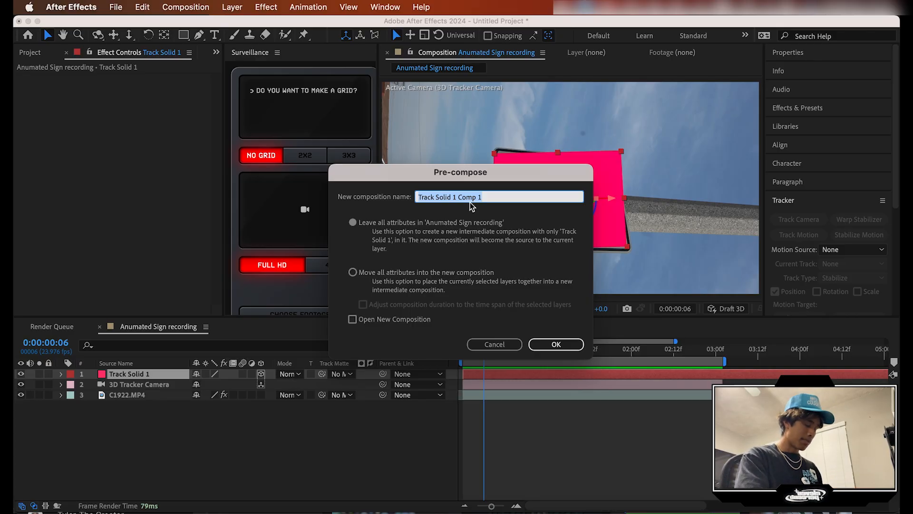
text(Number effects)
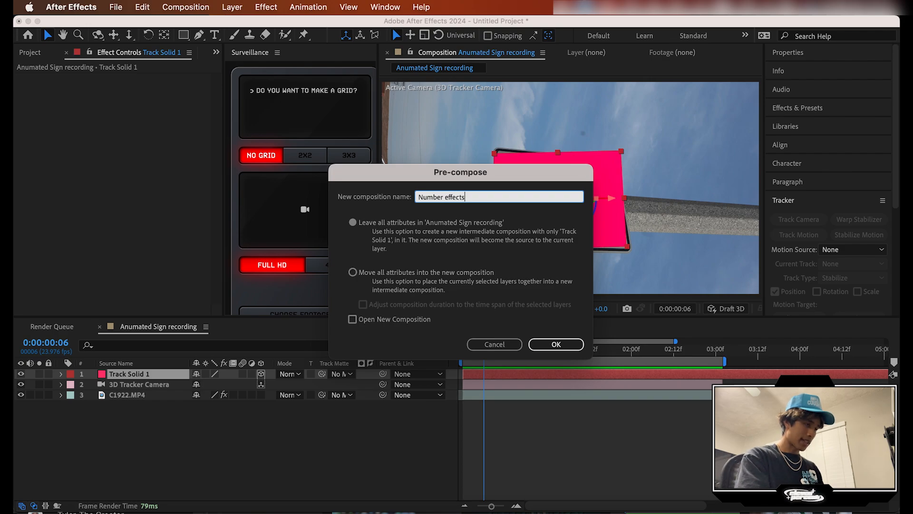
key(BackSpace)
key(Return)
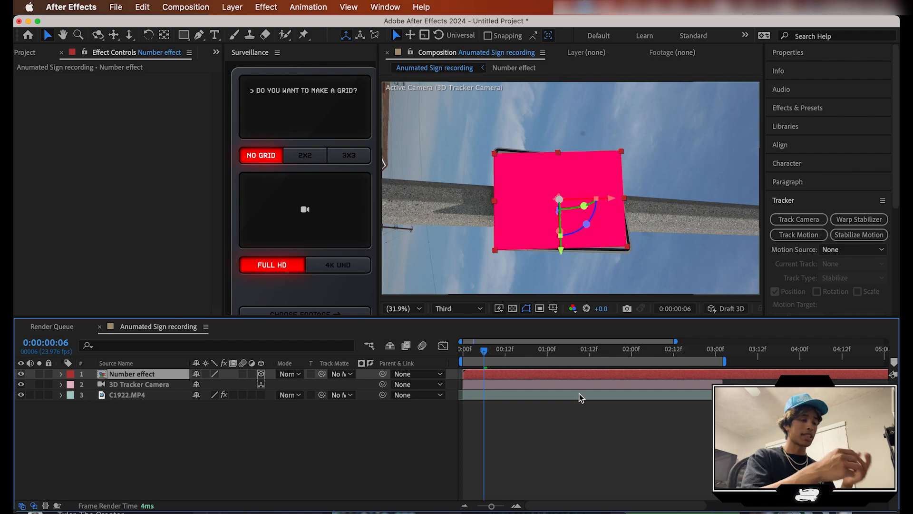
Scale the Number effect layer down on the sign in the Anumated Sign recording composition.
double_click(159, 377)
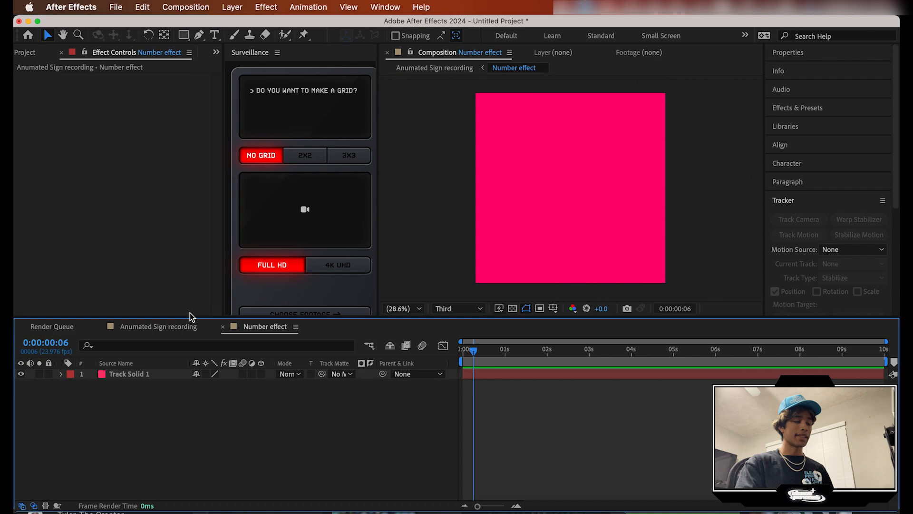
click(186, 326)
click(602, 157)
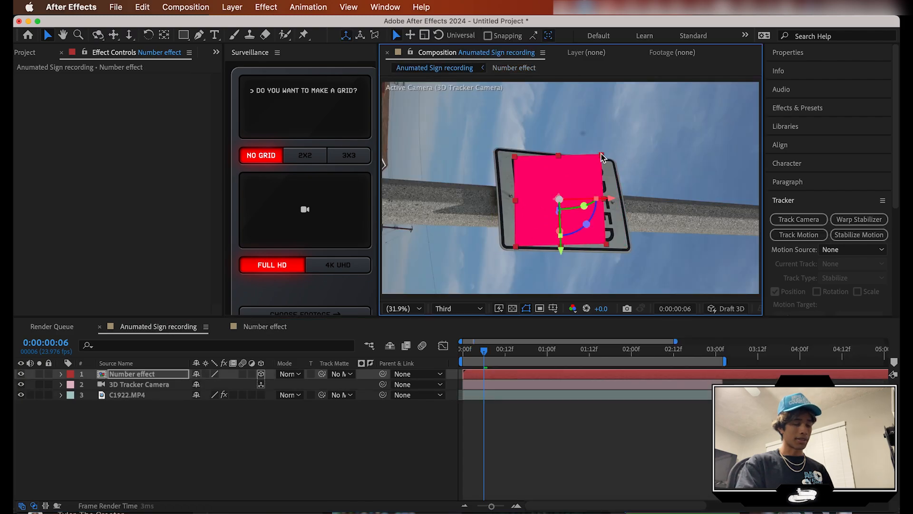
drag(601, 153, 570, 231)
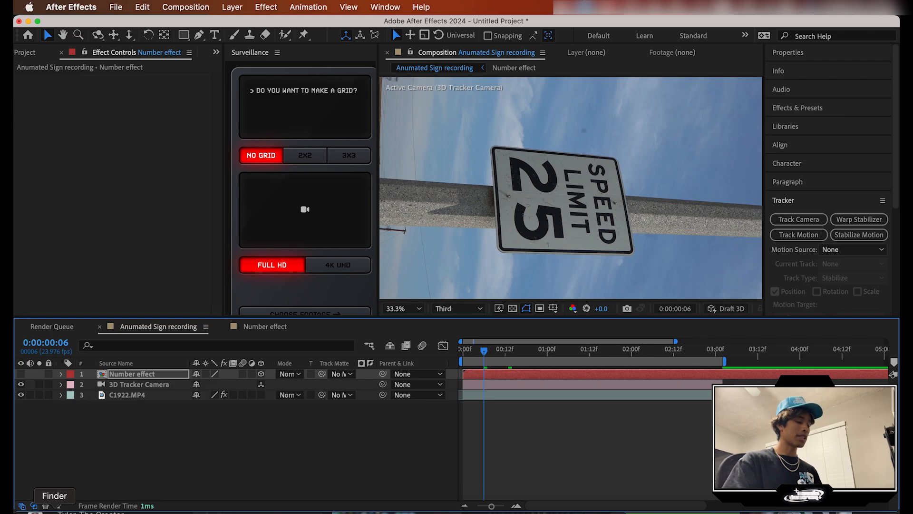
Preview C1922.MP4 in Finder, pause it at 00:34 on the sharp sign, and capture a screenshot of the sign.
click(55, 511)
key(space)
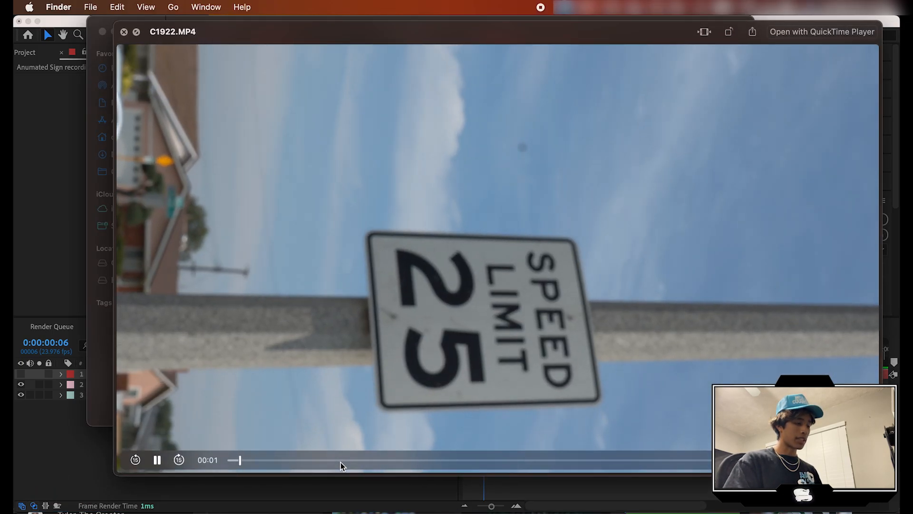
drag(342, 463, 629, 460)
click(157, 459)
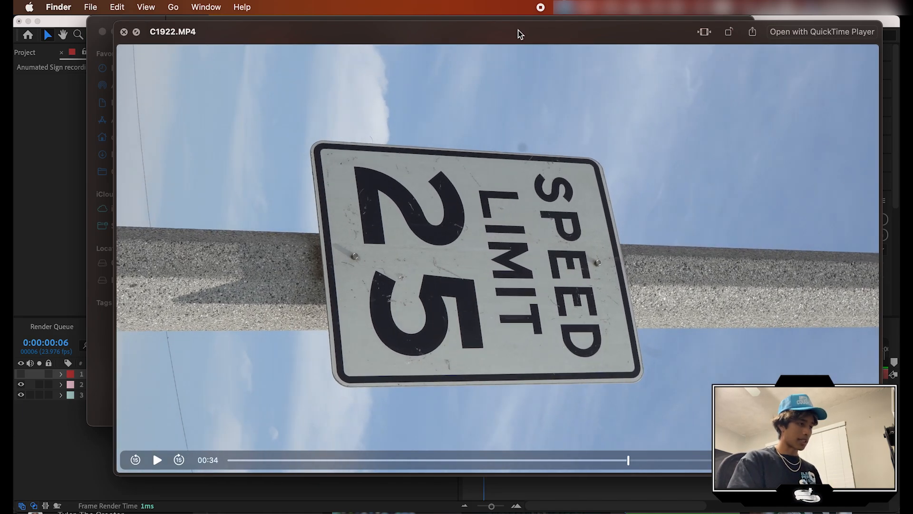
key(super+shift+4)
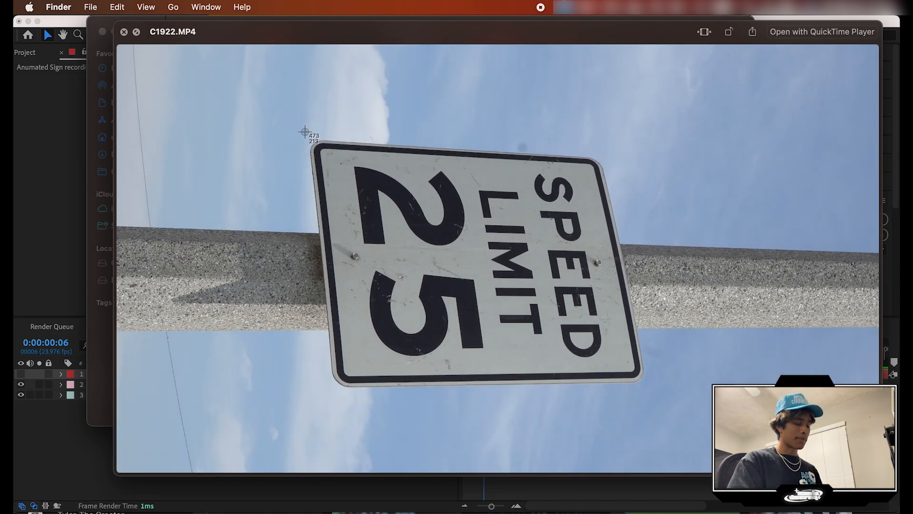
drag(306, 133, 655, 425)
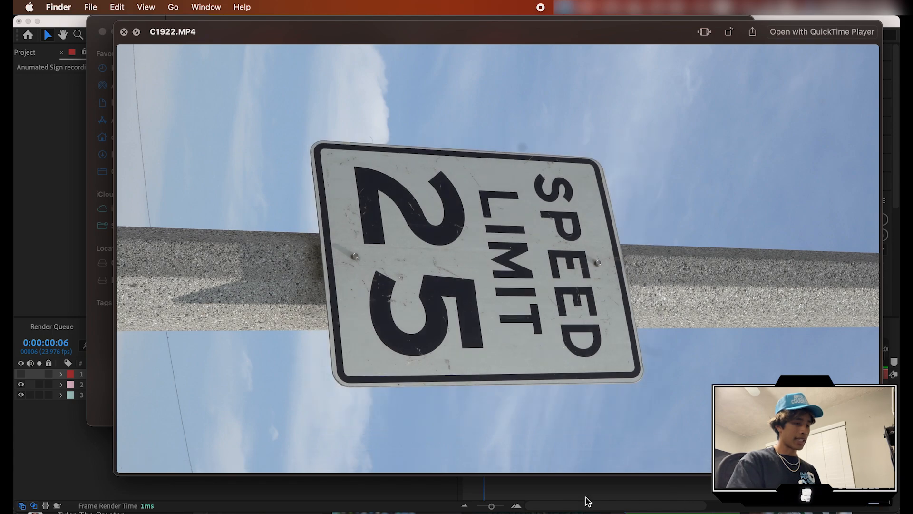
Switch to Photoshop and place the sign screenshot in the open document, rotated -90° and scaled to about 59.82%.
click(324, 507)
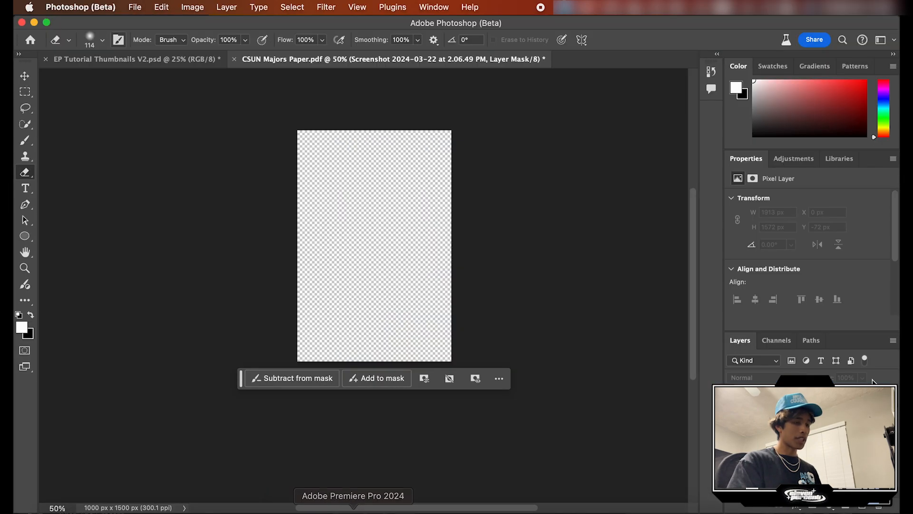
drag(857, 475, 351, 260)
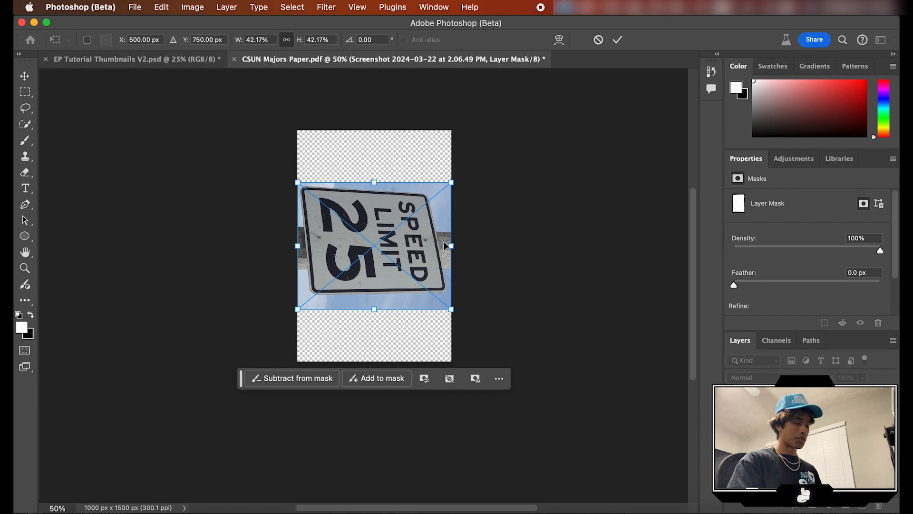
drag(485, 245, 378, 157)
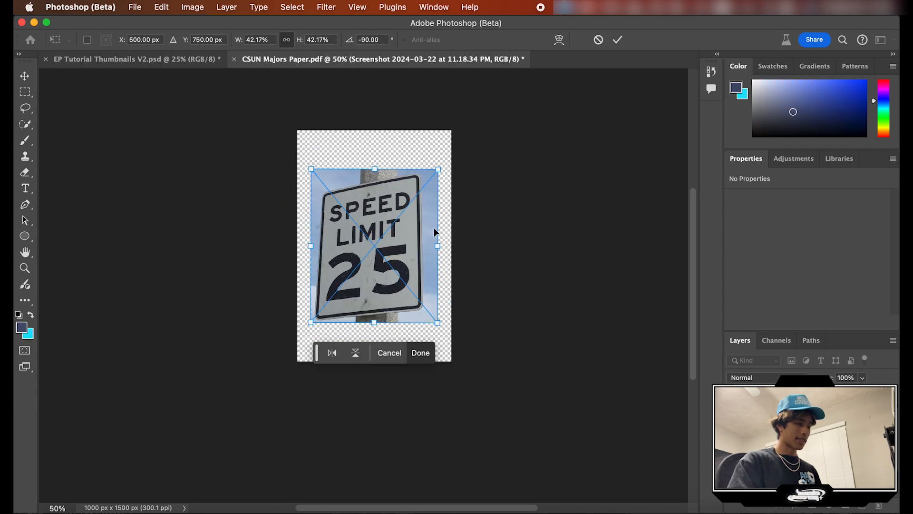
drag(434, 247, 474, 246)
drag(298, 245, 291, 243)
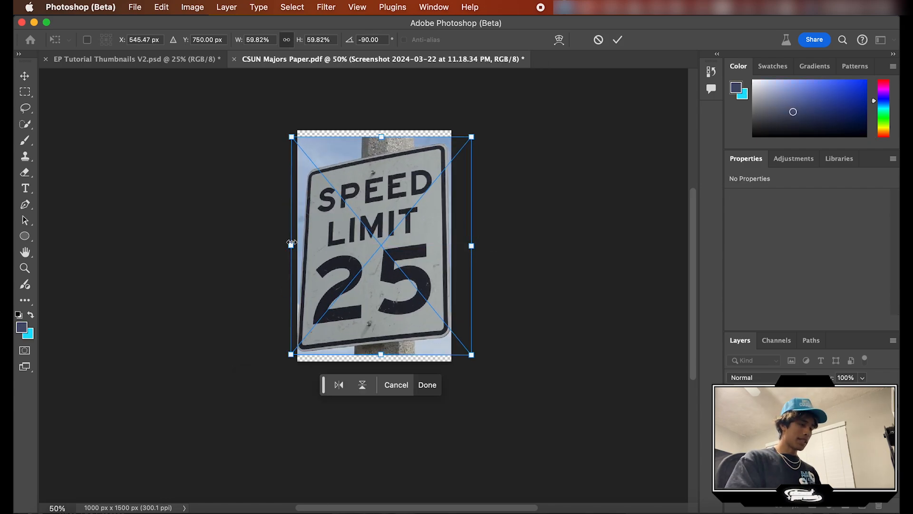
click(427, 385)
Rasterize the placed sign screenshot so that the Spot Healing Brush can edit it.
key(super+1)
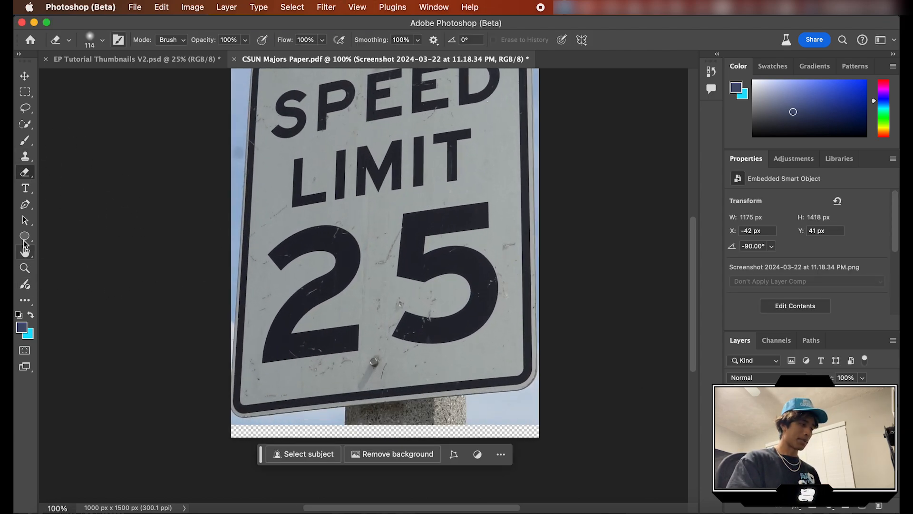
key(j)
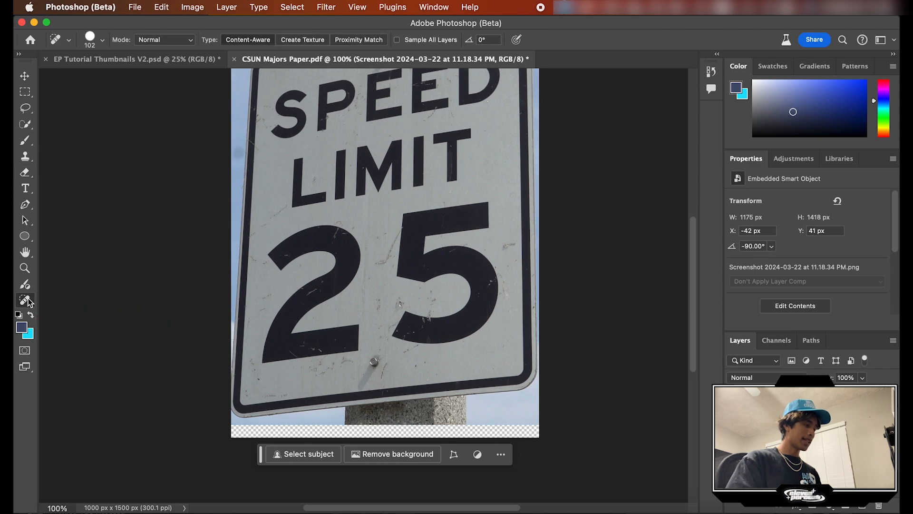
click(28, 302)
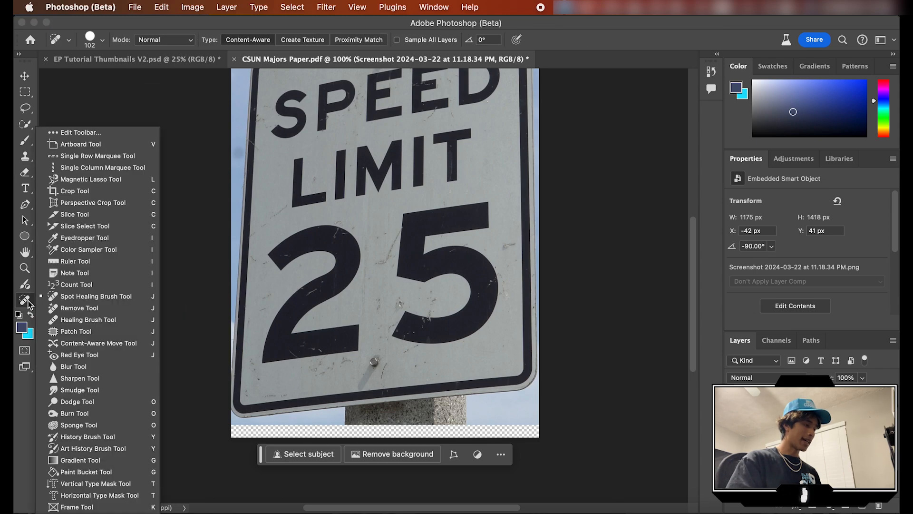
click(287, 250)
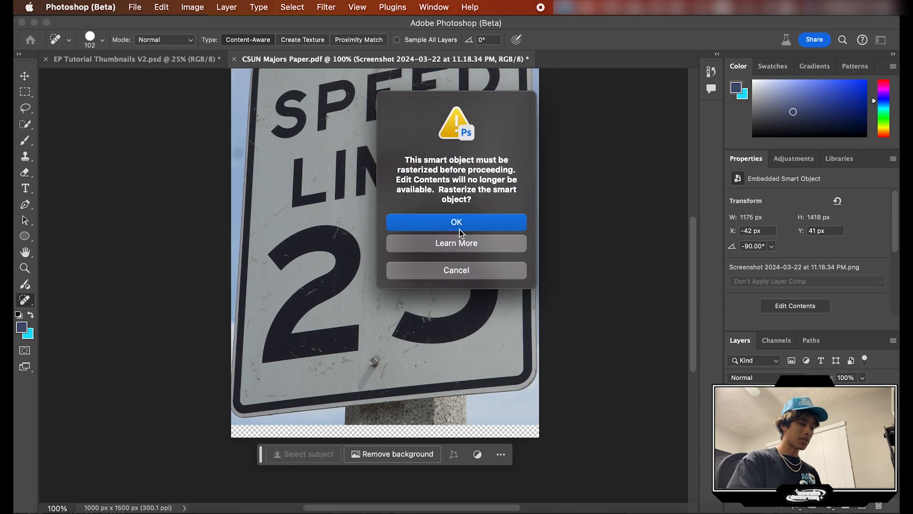
click(455, 222)
Remove the digits 2 and 5 from the sign with content-aware Spot Healing Brush strokes.
mouse_move(287, 246)
mouse_down()
mouse_move(305, 239)
mouse_move(357, 250)
mouse_move(320, 292)
mouse_move(286, 357)
mouse_move(350, 341)
mouse_up()
mouse_move(333, 244)
mouse_down()
mouse_move(313, 239)
mouse_move(351, 268)
mouse_move(334, 319)
mouse_move(321, 264)
mouse_up()
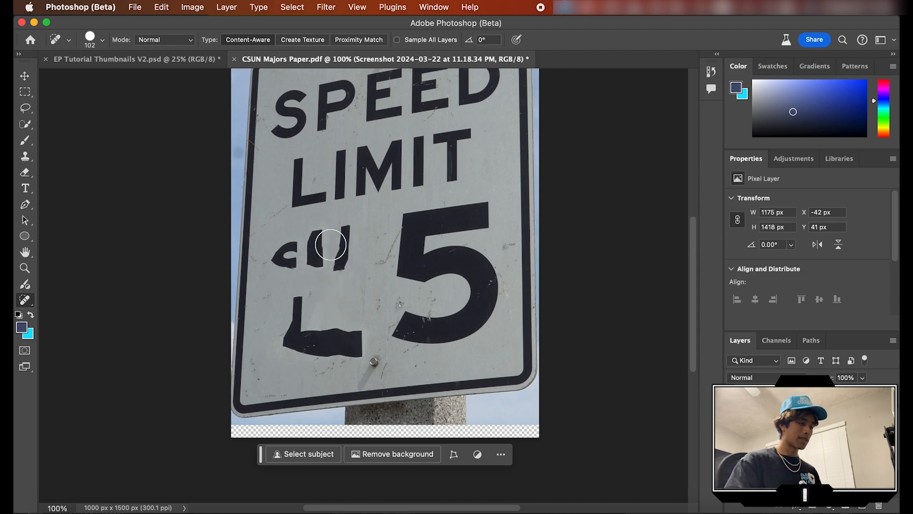
drag(317, 231, 313, 273)
mouse_move(348, 235)
mouse_down()
mouse_move(347, 257)
mouse_move(286, 254)
mouse_move(295, 251)
mouse_up()
mouse_move(323, 310)
mouse_down()
mouse_move(311, 307)
mouse_move(295, 349)
mouse_move(355, 337)
mouse_up()
mouse_move(409, 215)
mouse_down()
mouse_move(404, 243)
mouse_move(468, 208)
mouse_move(493, 213)
mouse_move(416, 265)
mouse_move(471, 256)
mouse_move(493, 278)
mouse_move(460, 316)
mouse_move(410, 322)
mouse_up()
key(super+minus)
key(super+equal)
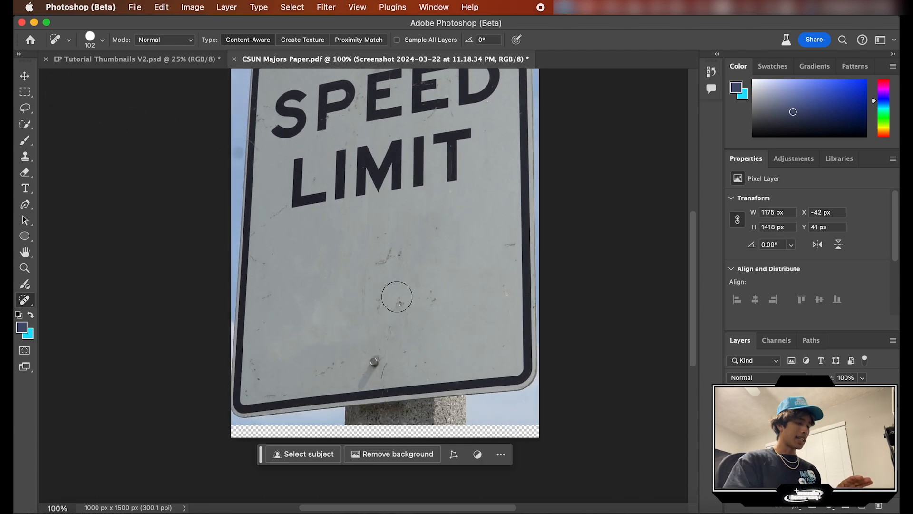
Mask the sign layer to a rectangle of about 847 × 512 px over the blank area below the word LIMIT.
click(27, 91)
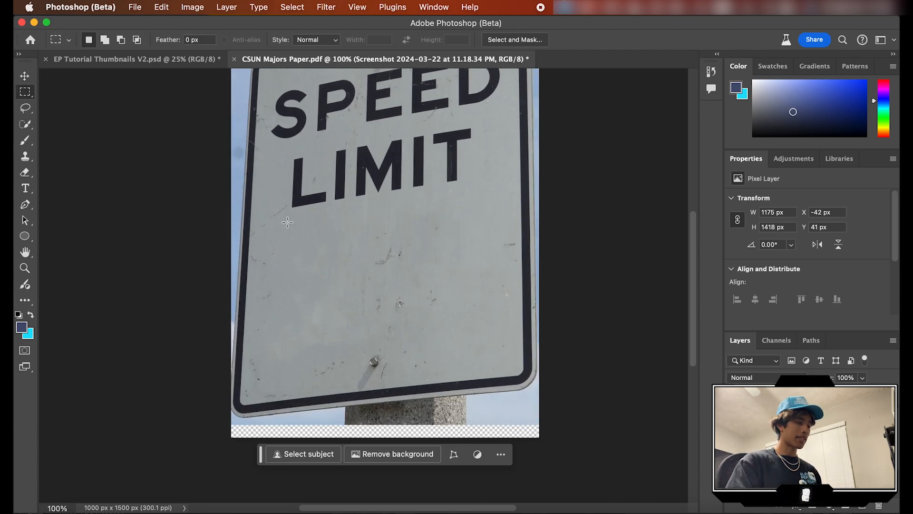
drag(256, 213, 403, 330)
key(super+d)
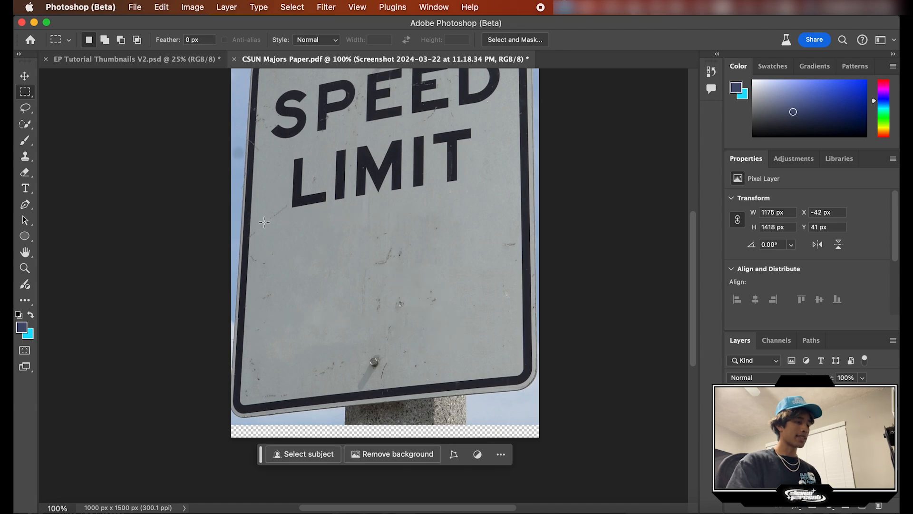
drag(258, 217, 518, 376)
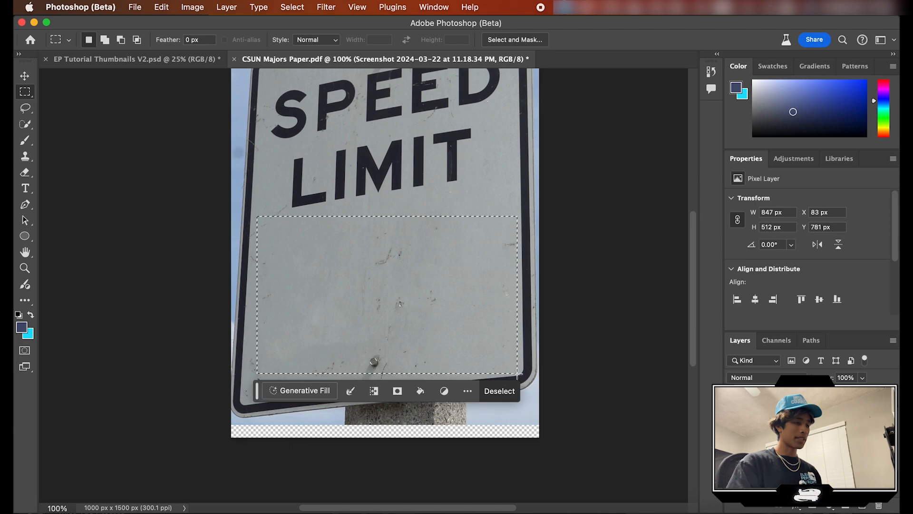
click(398, 391)
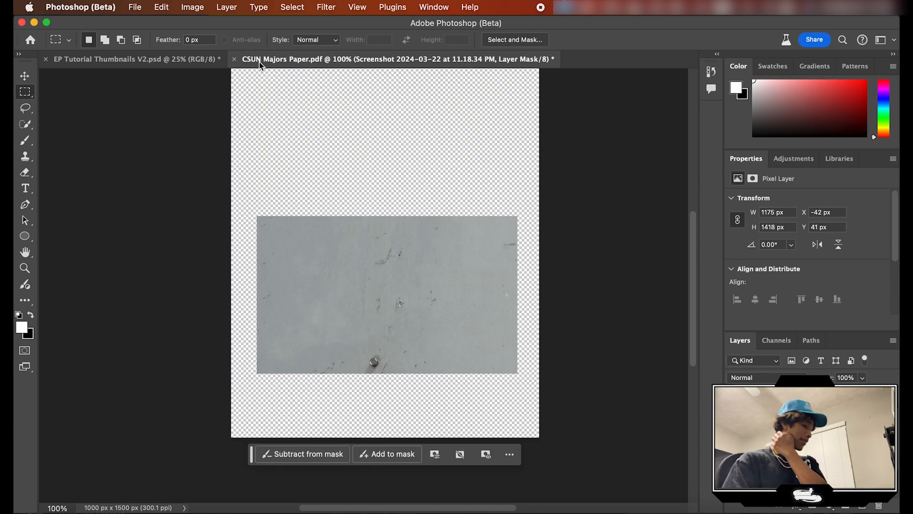
Rotate the masked sign patch 90°, scale it to about 159.09% and reposition it inside the canvas.
click(24, 75)
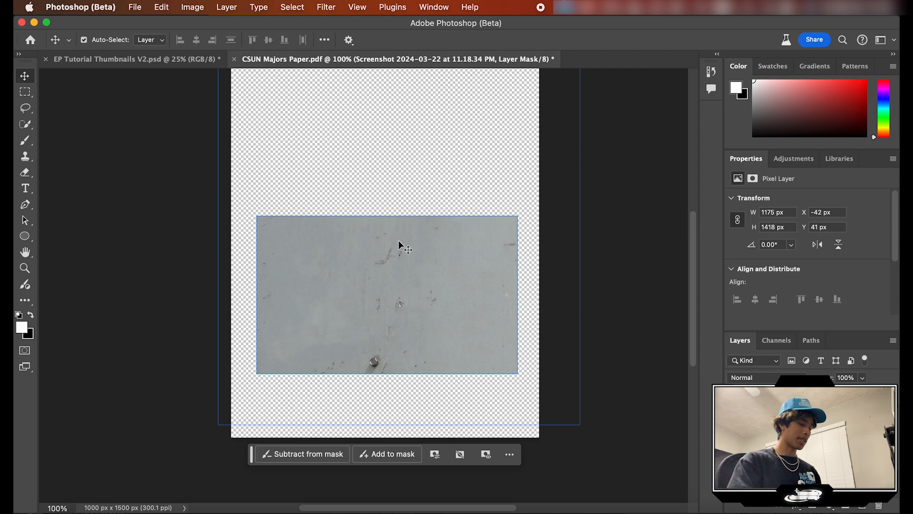
key(super+t)
drag(659, 263, 383, 403)
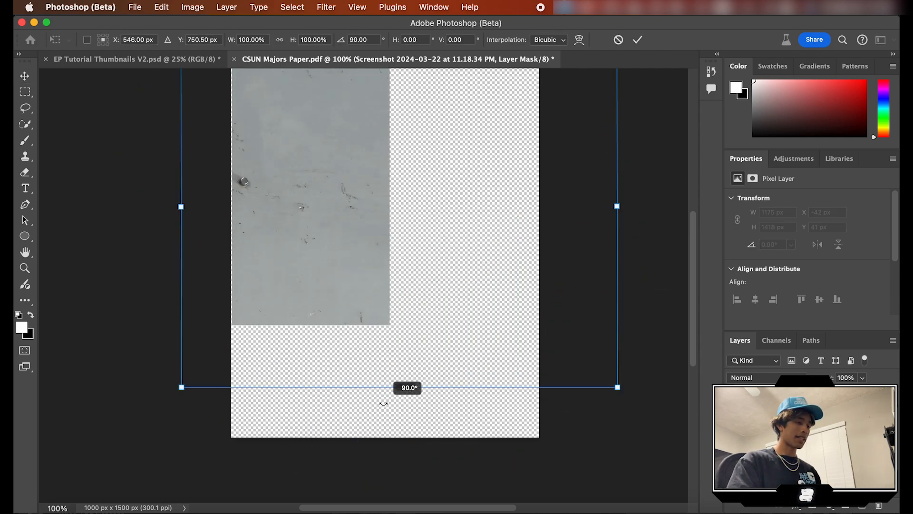
drag(617, 206, 687, 227)
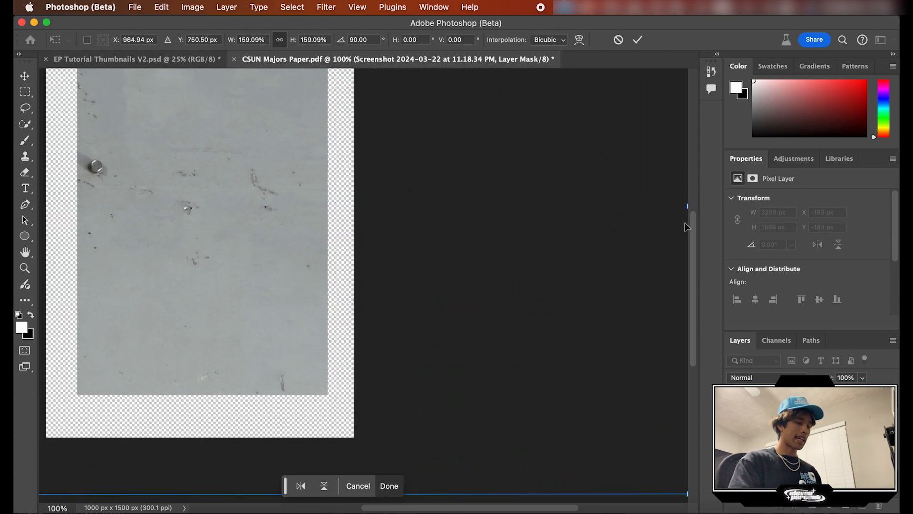
key(super+minus)
key(super+minus)
drag(338, 176, 338, 190)
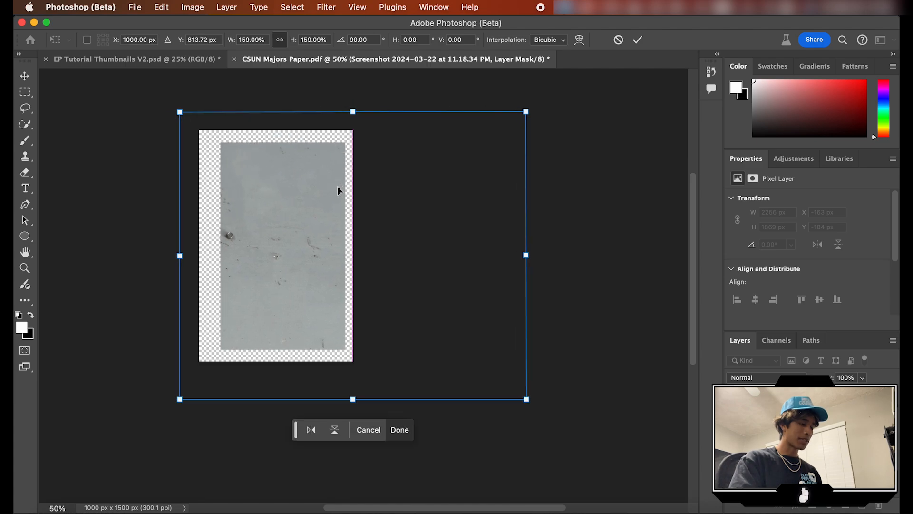
click(400, 430)
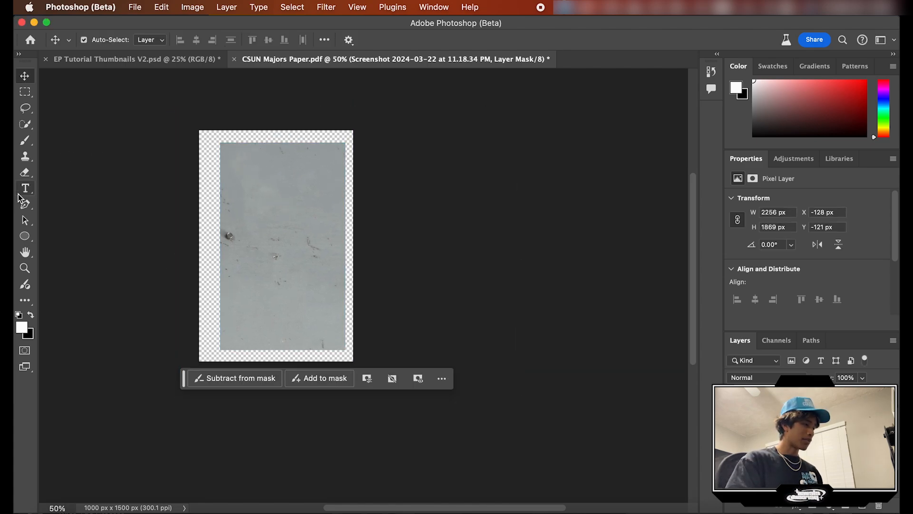
Soften the left edge of the sign patch with a 124 px Eraser at 0% hardness.
click(23, 175)
click(99, 40)
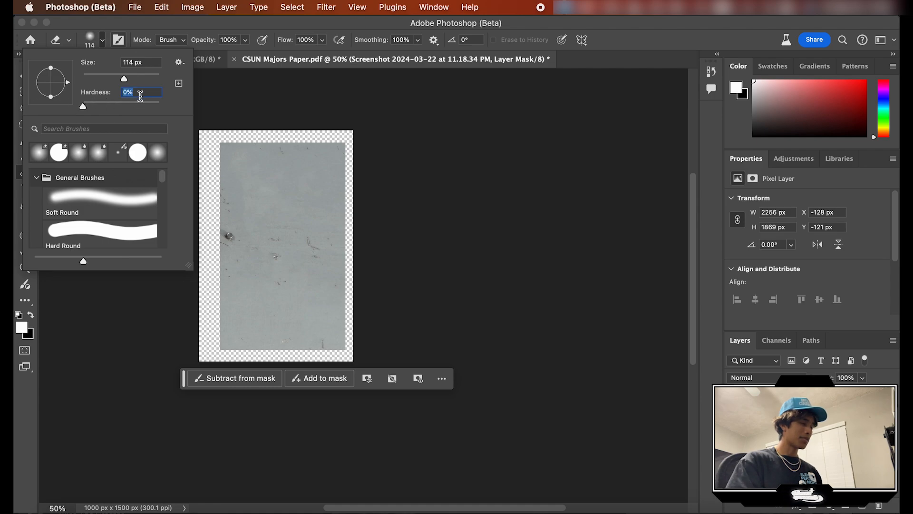
click(126, 79)
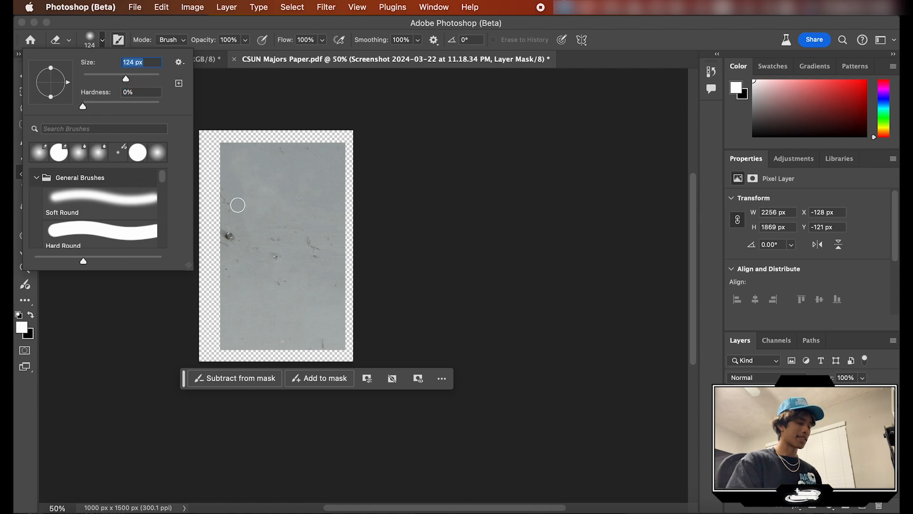
click(218, 142)
drag(218, 177, 213, 292)
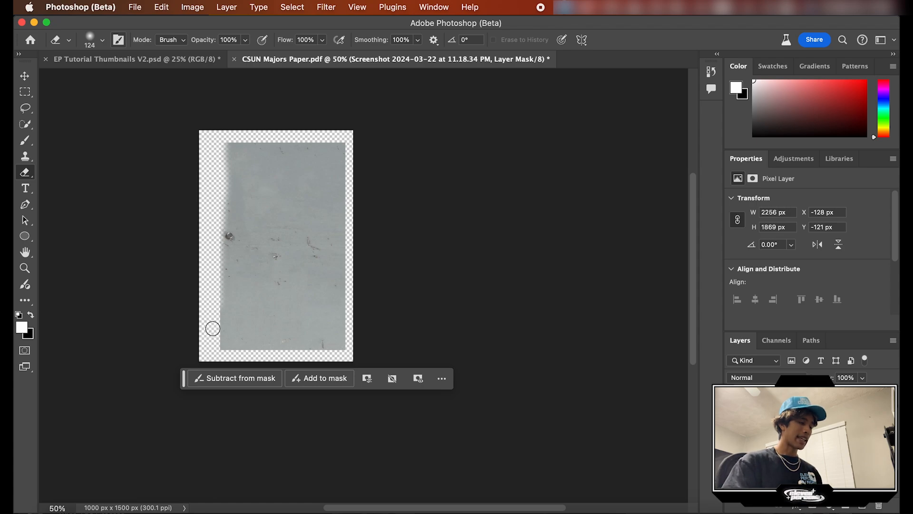
drag(218, 333, 216, 357)
key(super+z)
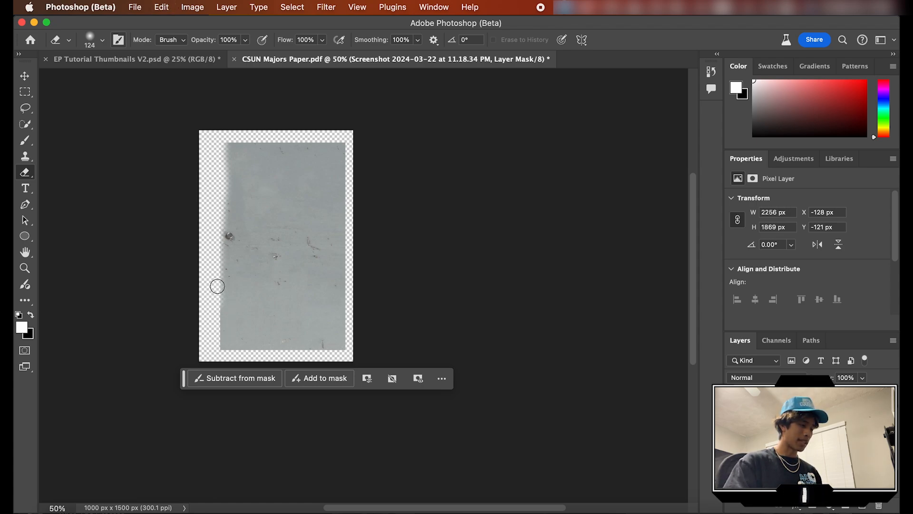
drag(216, 314, 218, 353)
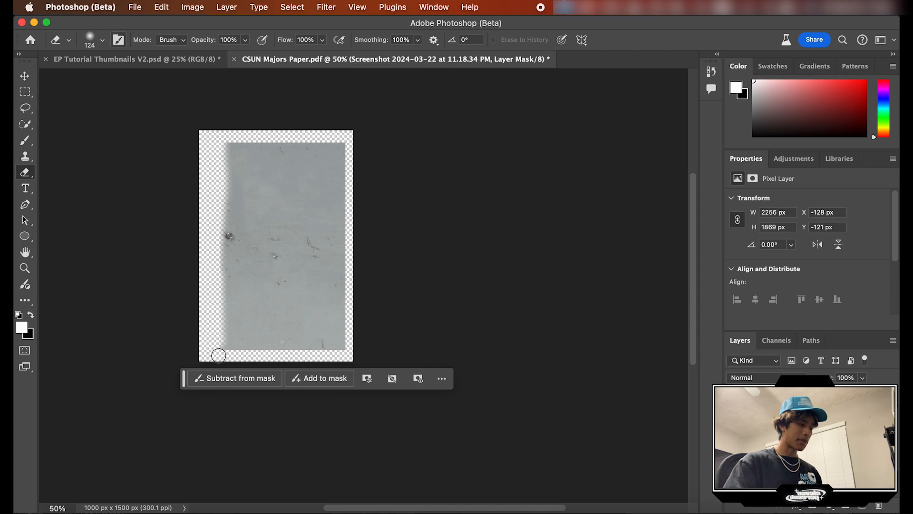
Feather the bottom, right and top edges of the sign patch with soft Eraser strokes and touch up the left edge.
mouse_move(323, 356)
mouse_down()
mouse_move(342, 351)
mouse_move(279, 351)
mouse_up()
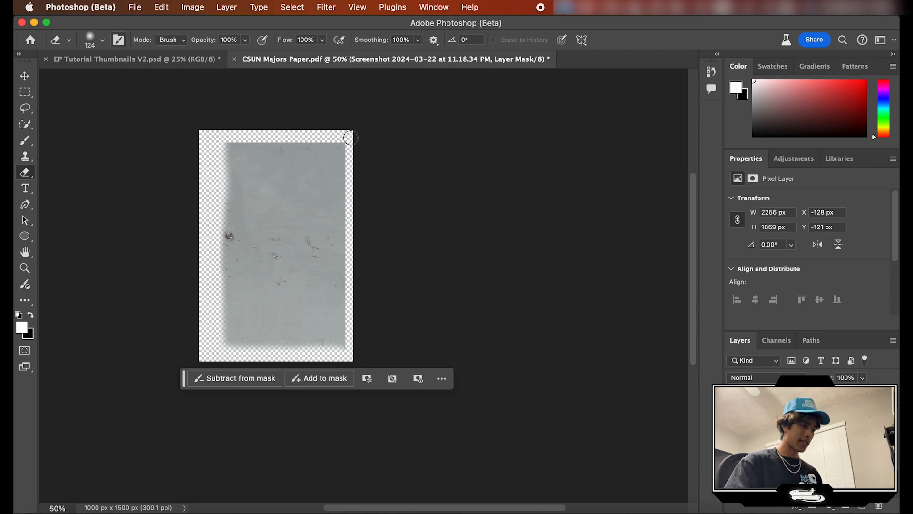
drag(351, 138, 347, 346)
drag(228, 142, 337, 136)
drag(221, 225, 217, 271)
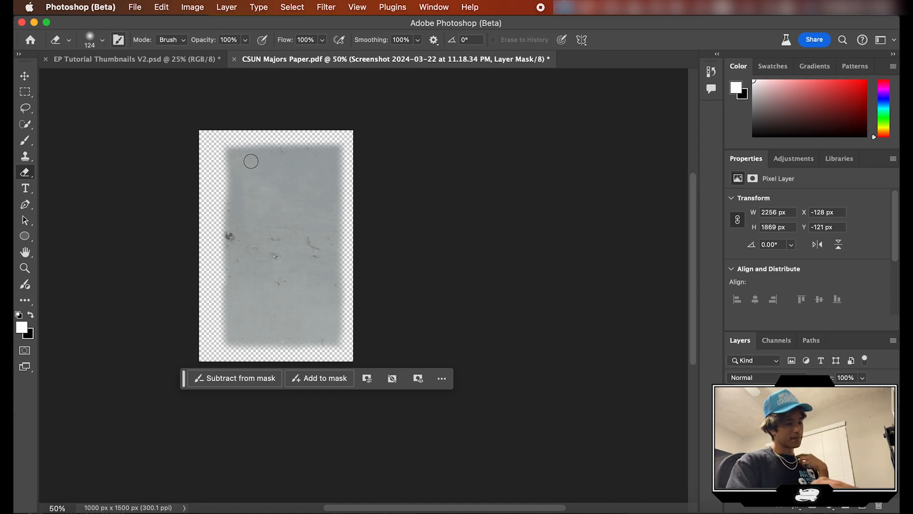
Quick-export the feathered sign patch as a PNG named Sign Blank 3.png in the Youtube screen recording folder.
key(super+plus)
key(super+plus)
scroll(250, 160, down, 3)
scroll(250, 160, left, 2)
scroll(247, 163, up, 1)
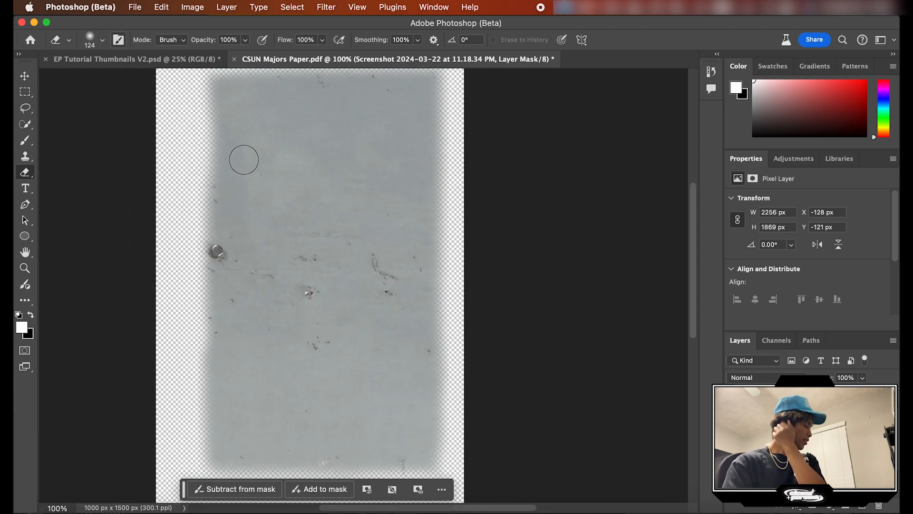
click(134, 7)
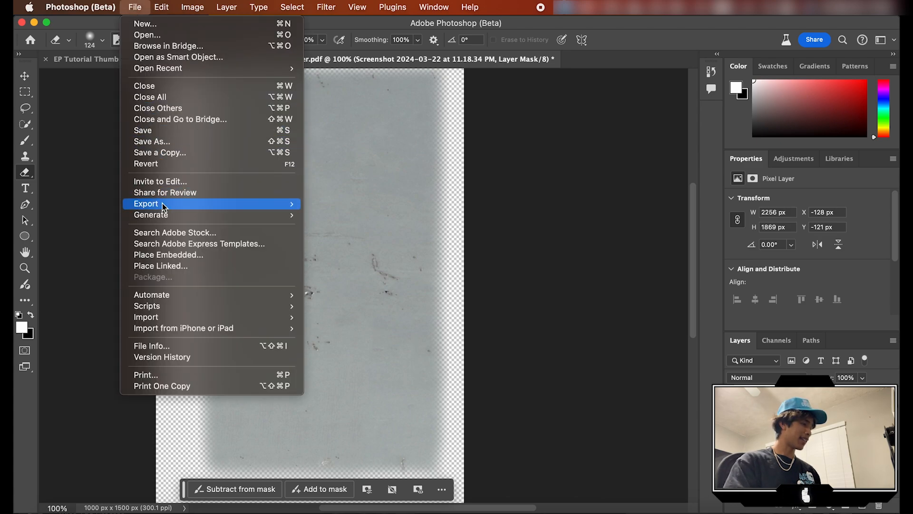
mouse_move(163, 206)
click(333, 203)
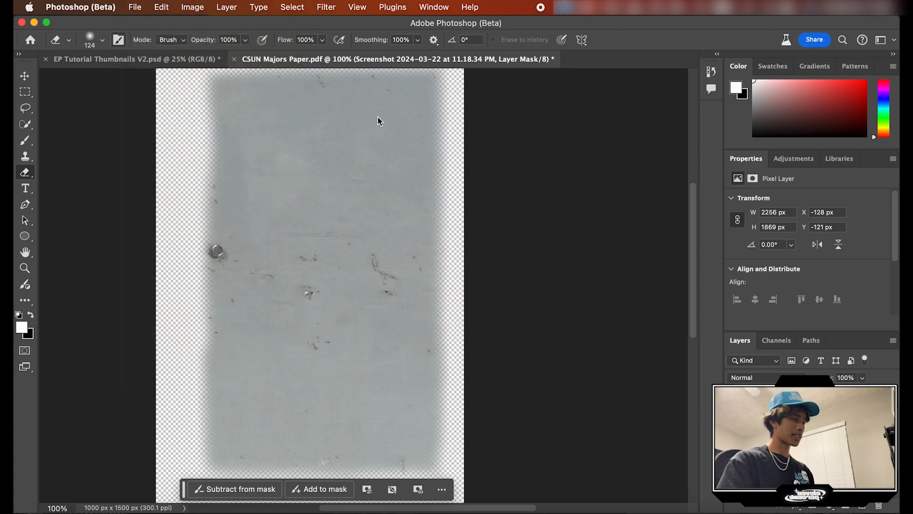
text(Sign )
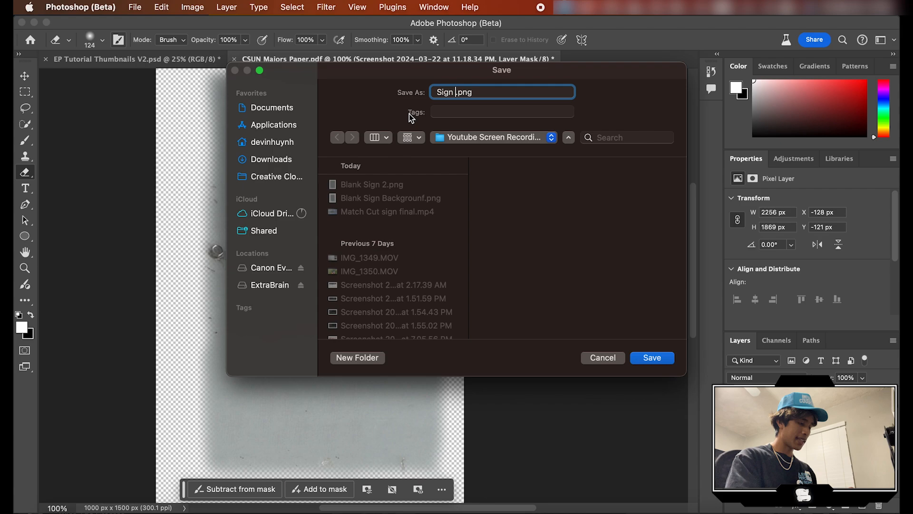
text(Blank 2)
key(Return)
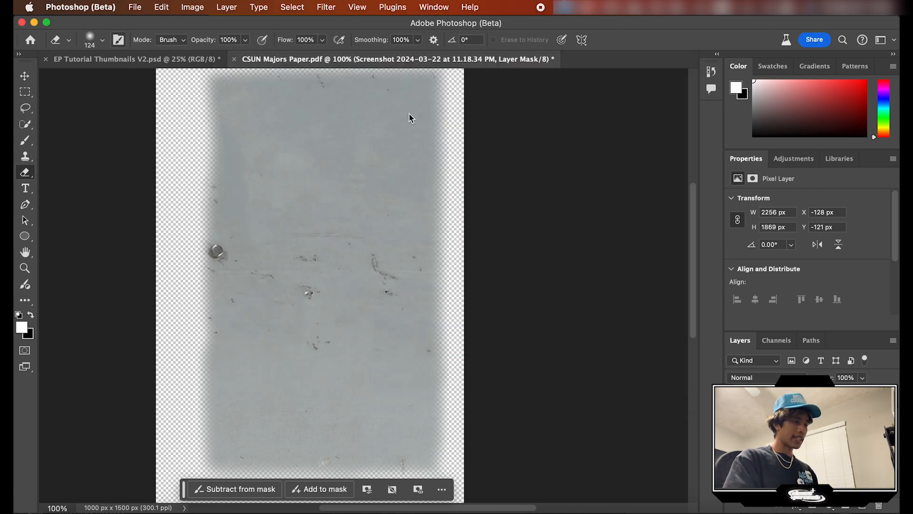
Switch to After Effects, delete Track Solid 1 from the Number effect composition and turn on the transparency grid.
click(264, 513)
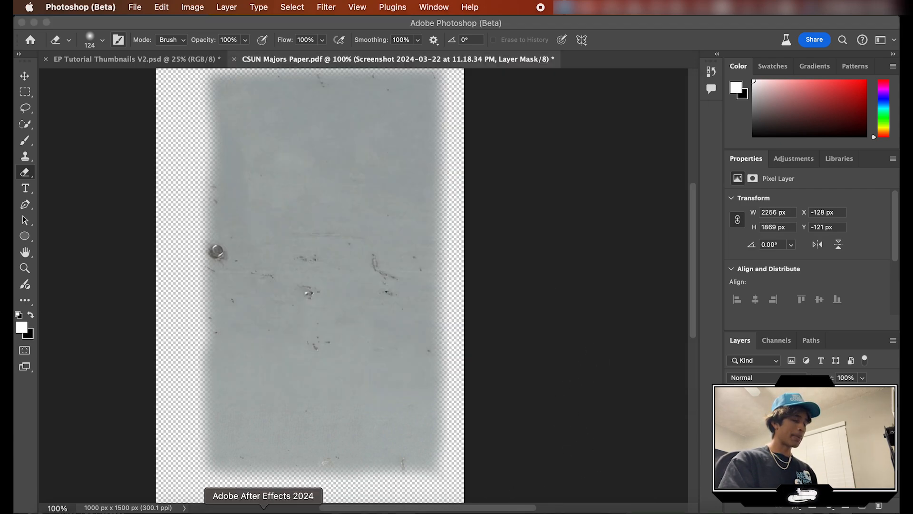
click(287, 331)
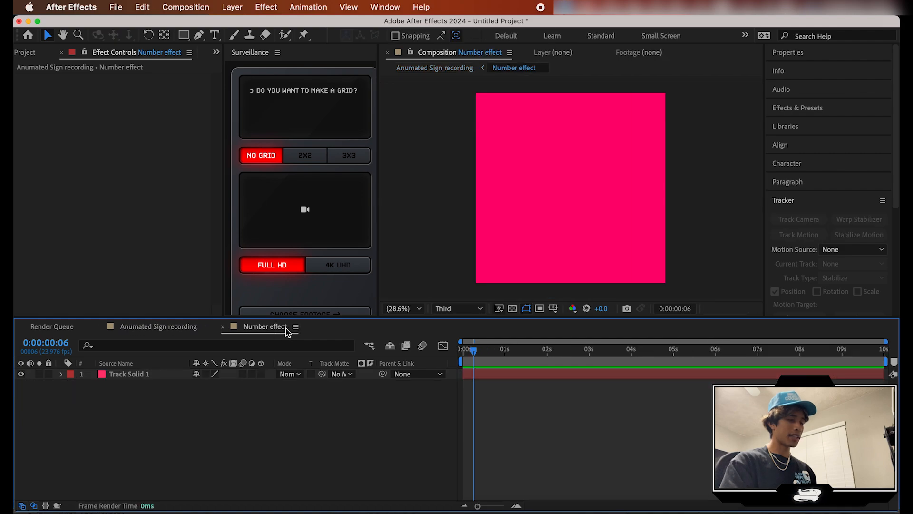
click(39, 375)
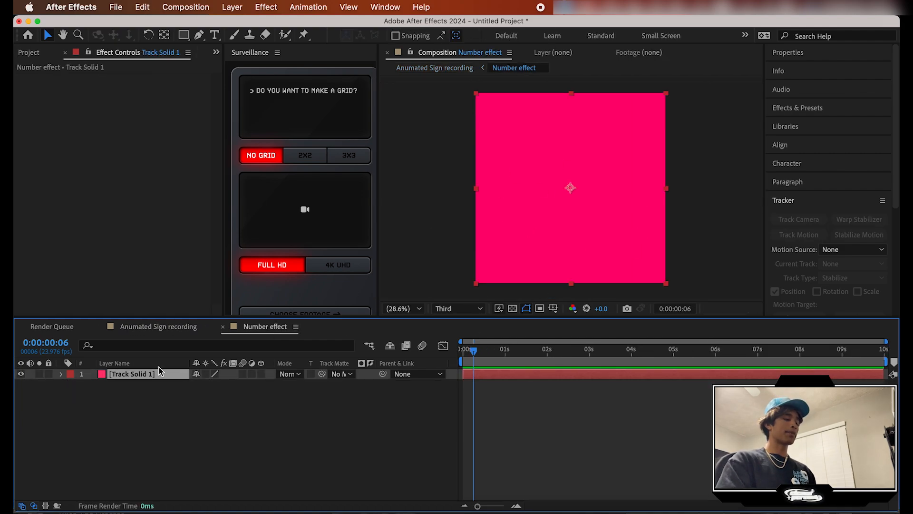
key(Delete)
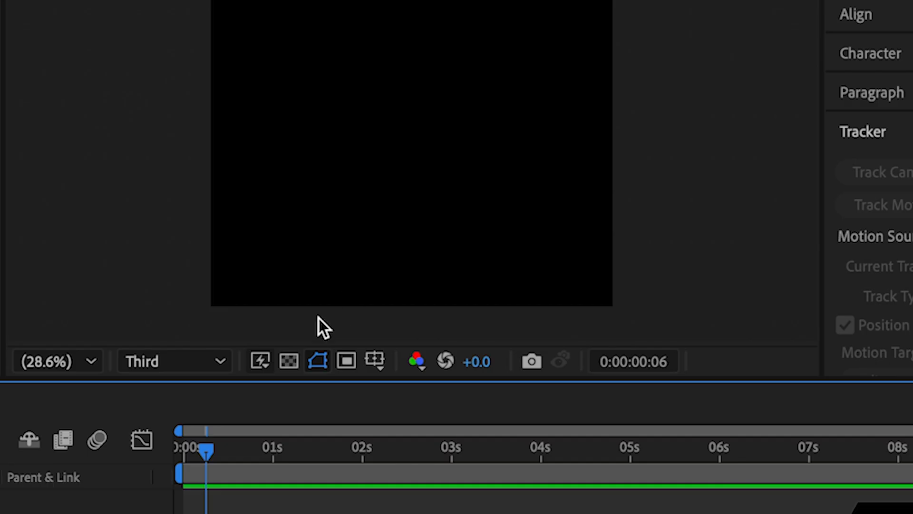
click(290, 360)
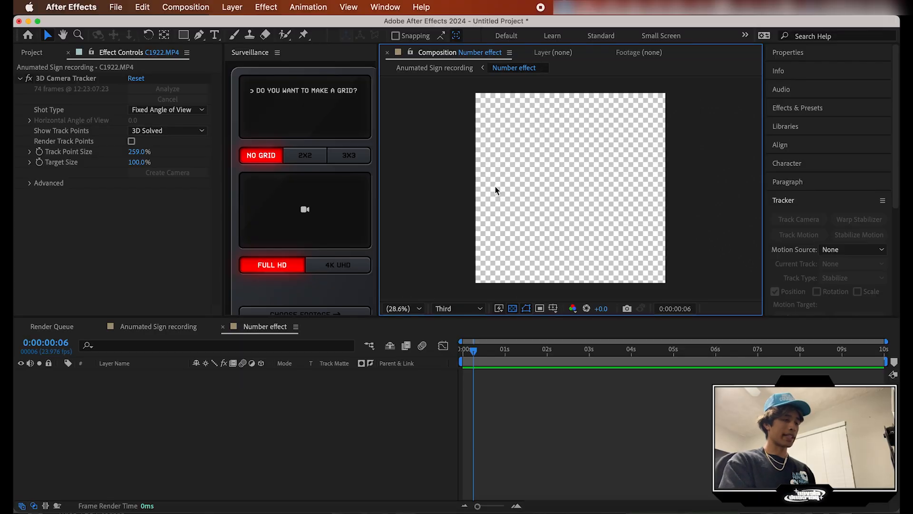
Find Sign Blank 3.png in Finder by searching "blank sign", add it to the Number effect composition and enlarge it.
click(55, 512)
key(space)
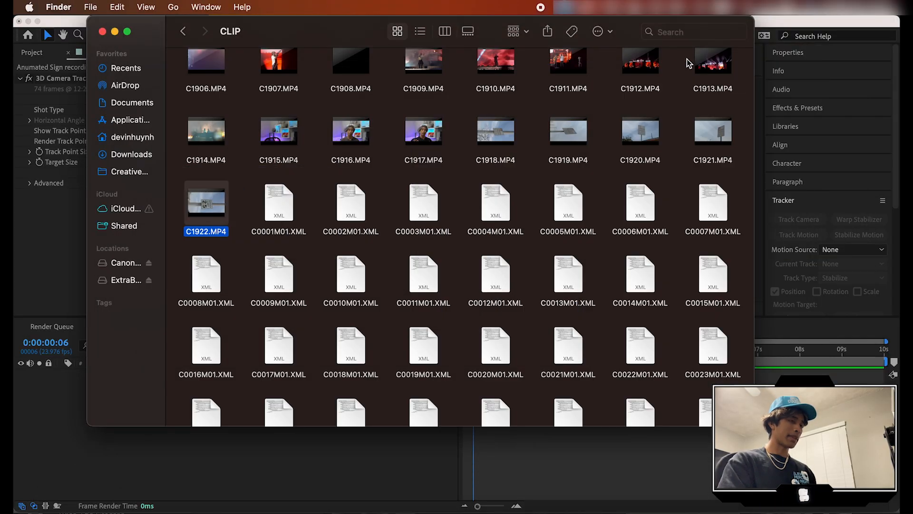
click(732, 30)
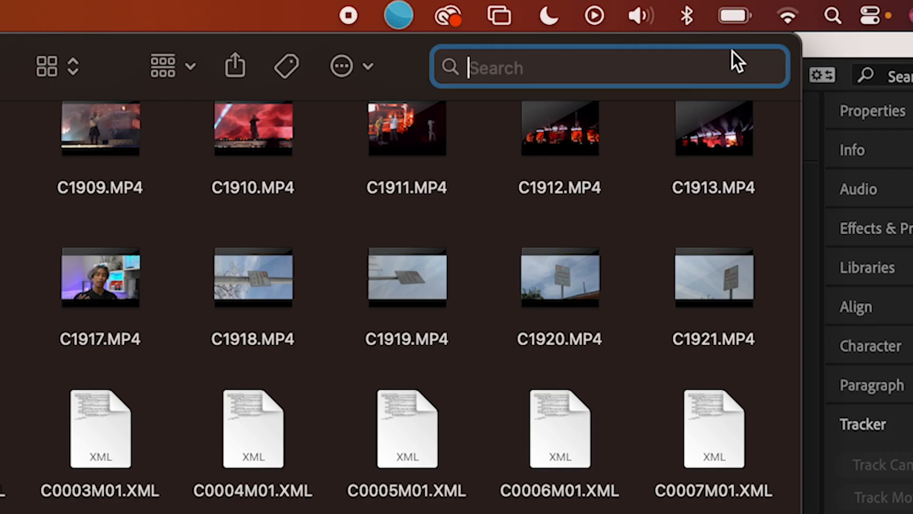
text(blank s)
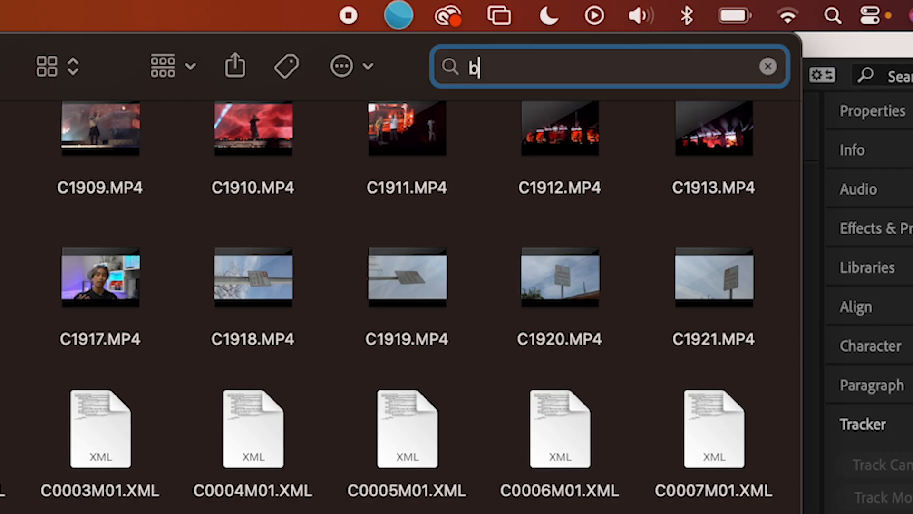
text(ign)
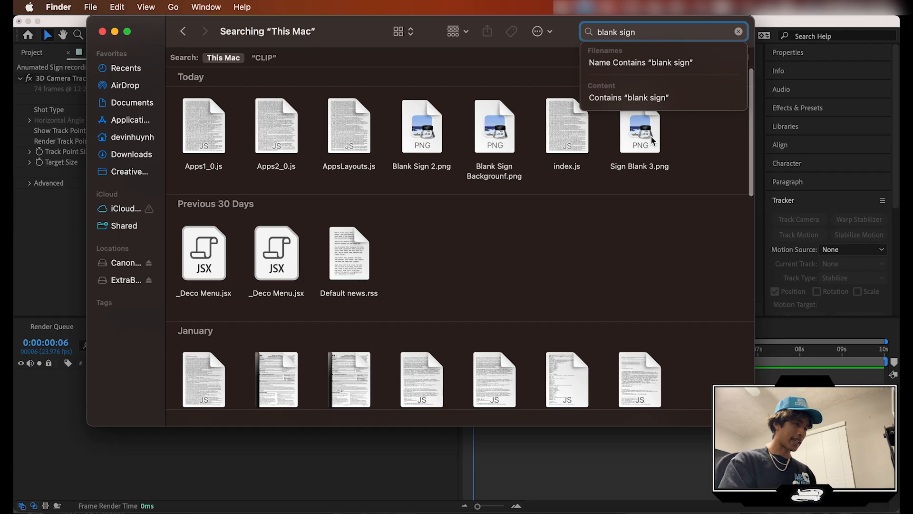
drag(561, 295, 168, 466)
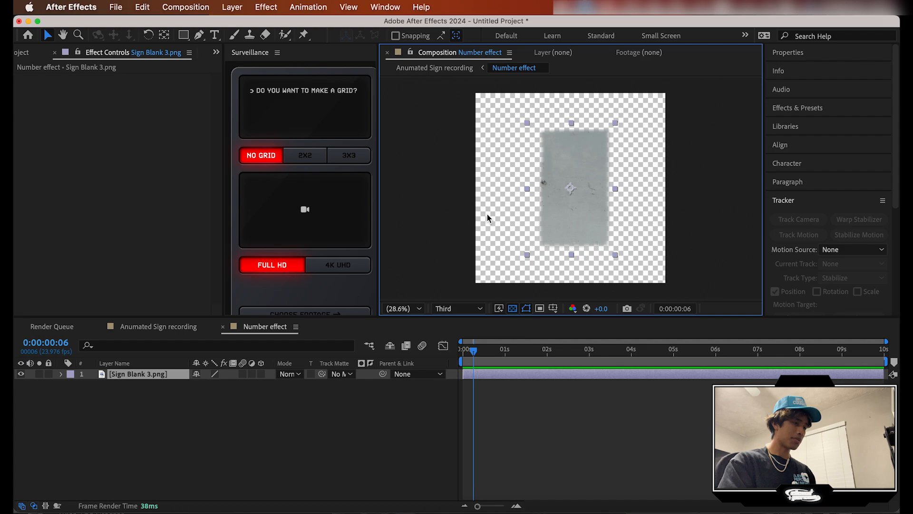
drag(530, 185, 502, 185)
Show the Number effect layer in the Anumated Sign recording composition, fit it over the sign's digits and preview the playback.
click(136, 327)
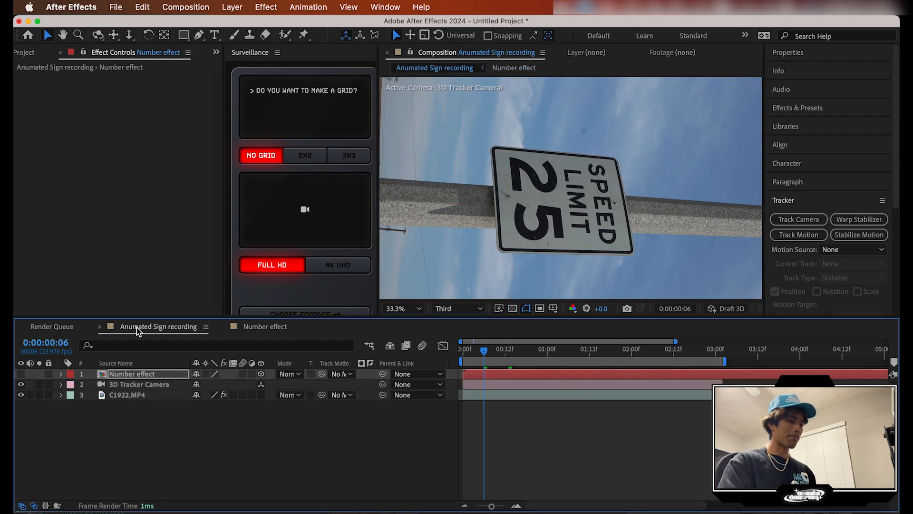
click(21, 374)
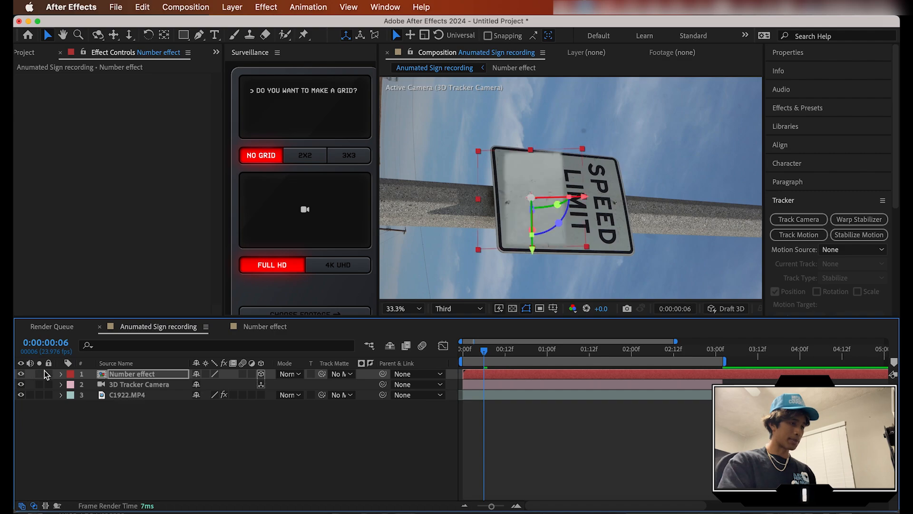
drag(582, 151, 578, 152)
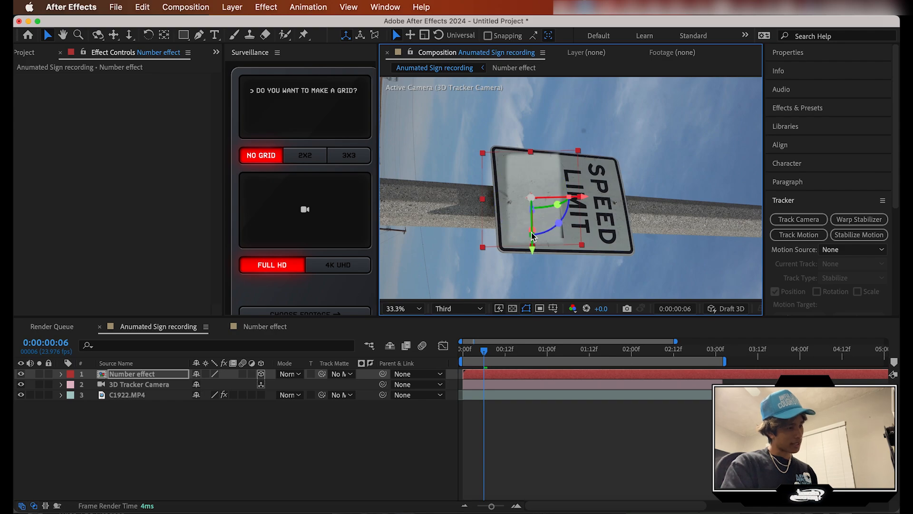
drag(532, 236, 559, 222)
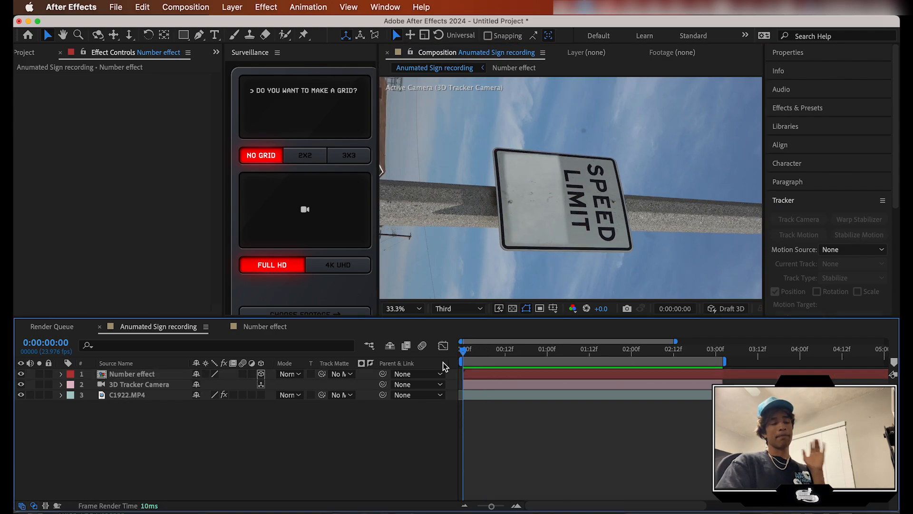
key(space)
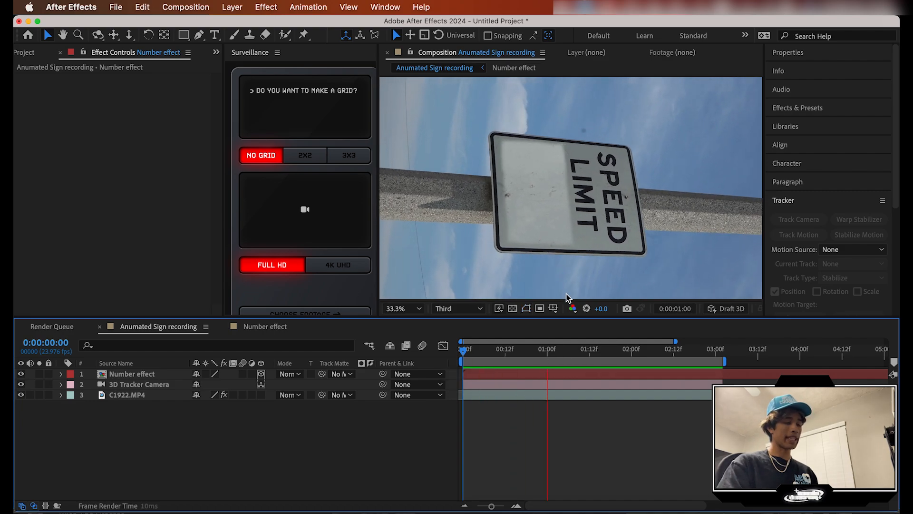
key(space)
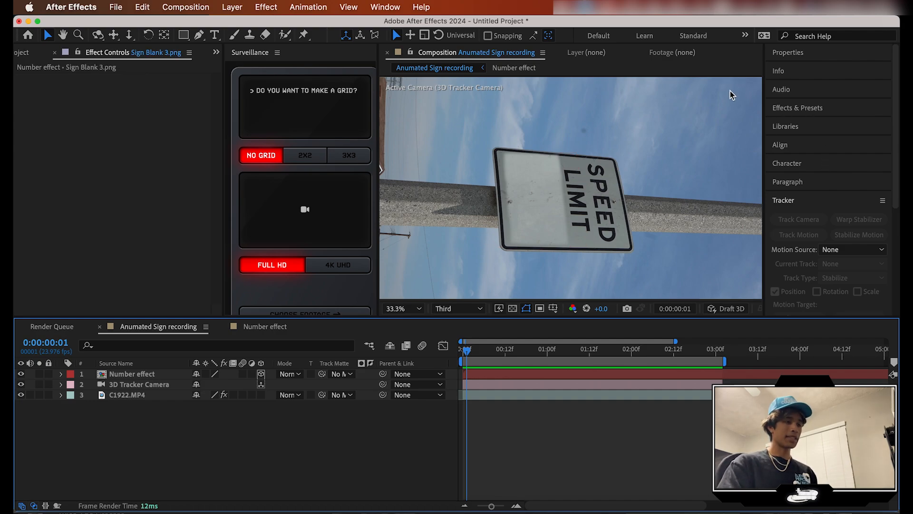
Find the Lumetri Color effect by searching "lumetr" and apply it to the Number effect layer.
click(800, 109)
click(801, 123)
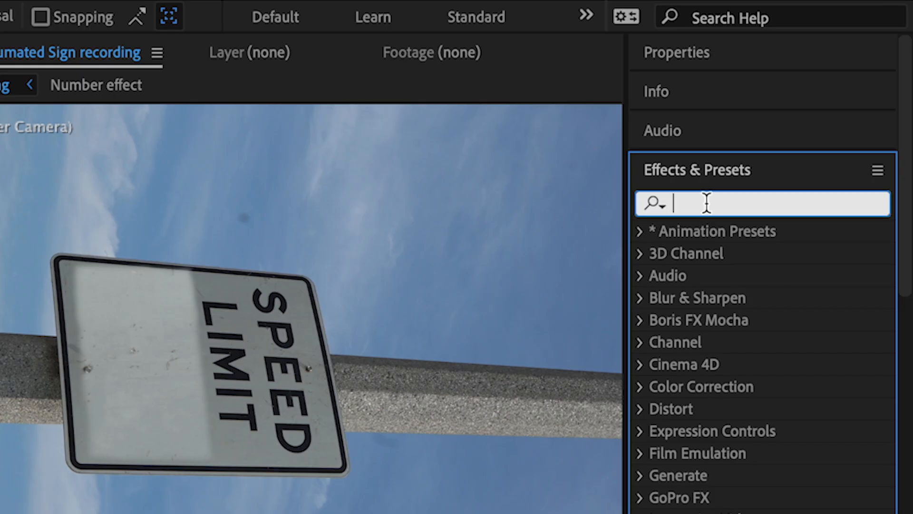
text(lumetr)
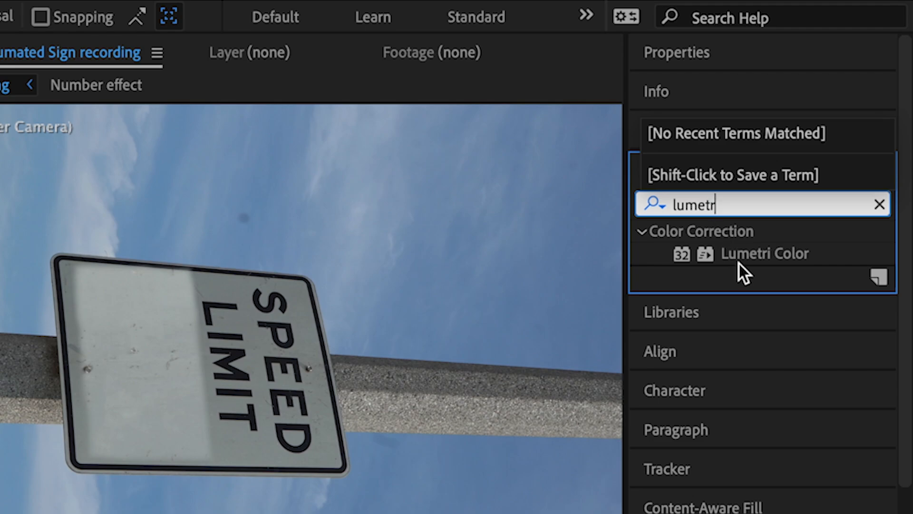
click(740, 257)
drag(765, 254, 141, 376)
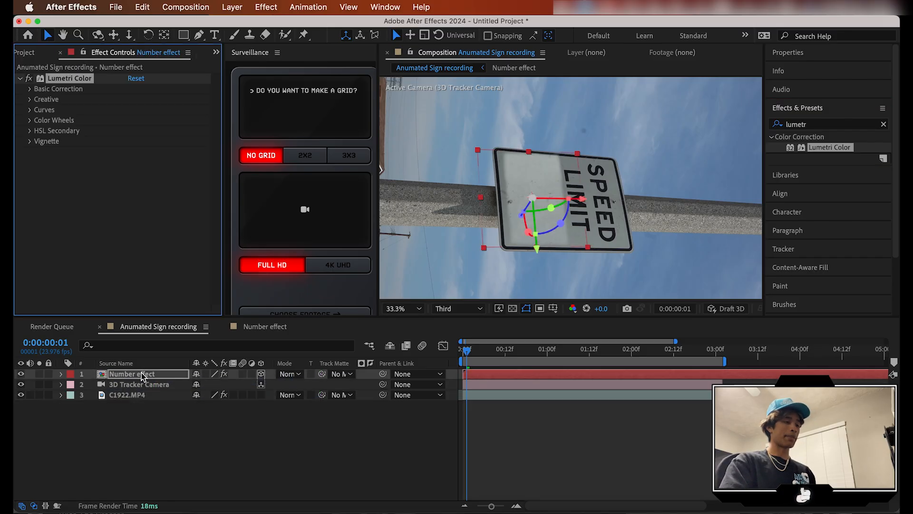
Set the Lumetri Color exposure of the Number effect layer to -0.8 and preview the playback.
click(30, 89)
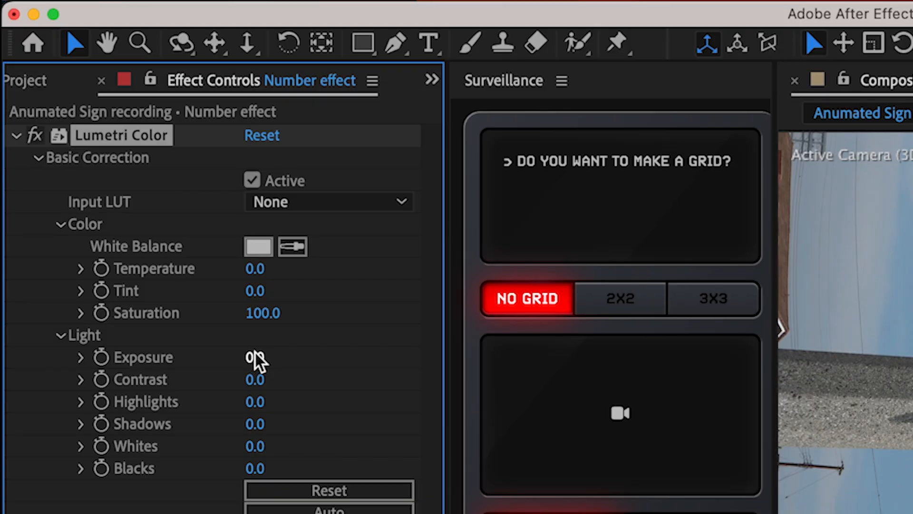
drag(255, 354, 251, 358)
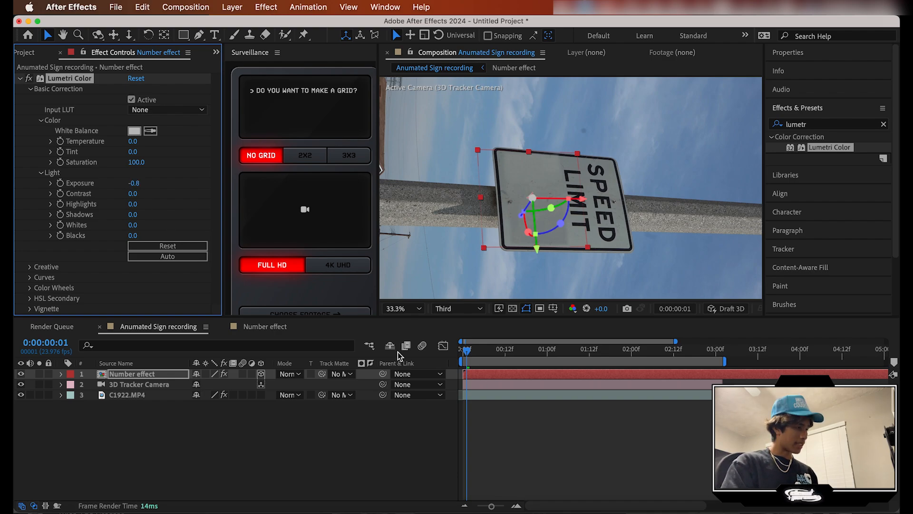
click(550, 451)
key(space)
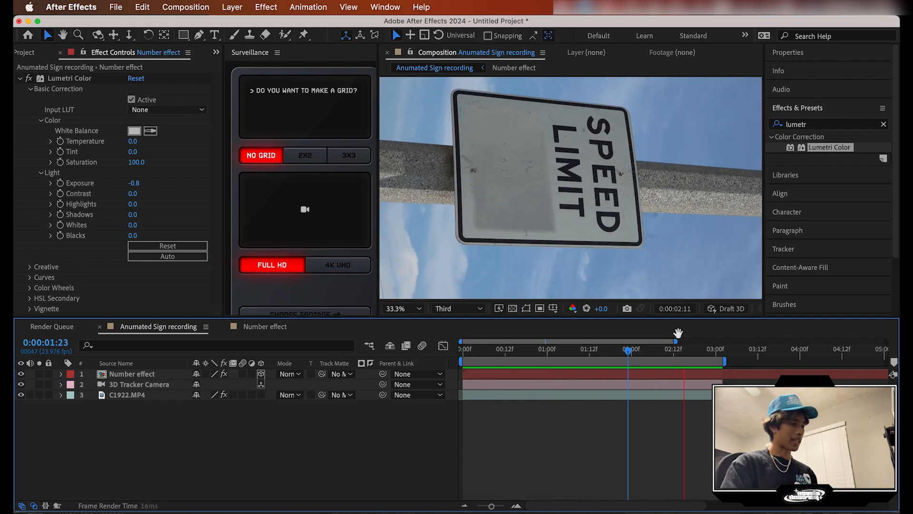
key(space)
Keyframe the Number effect layer's exposure at -0.8 on the first frame and -0.4 at 0:00:02:22, and preview the playback.
drag(684, 351, 450, 350)
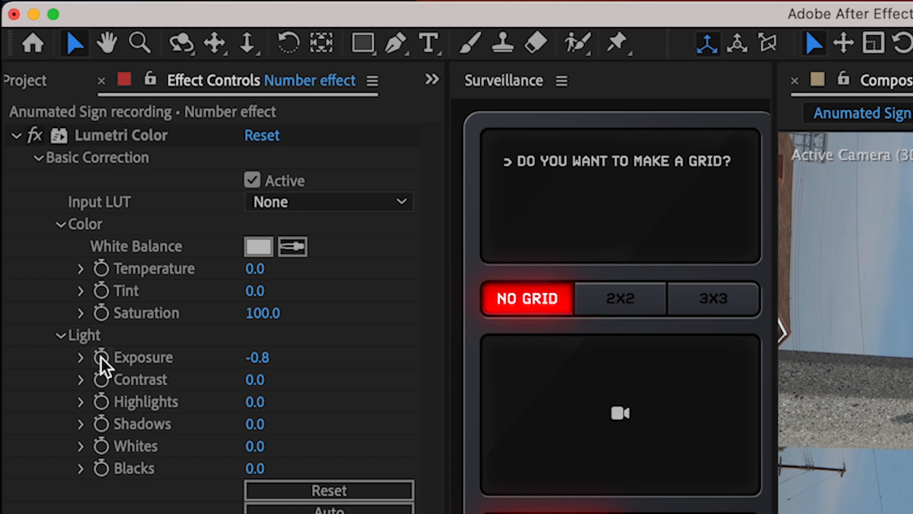
click(61, 183)
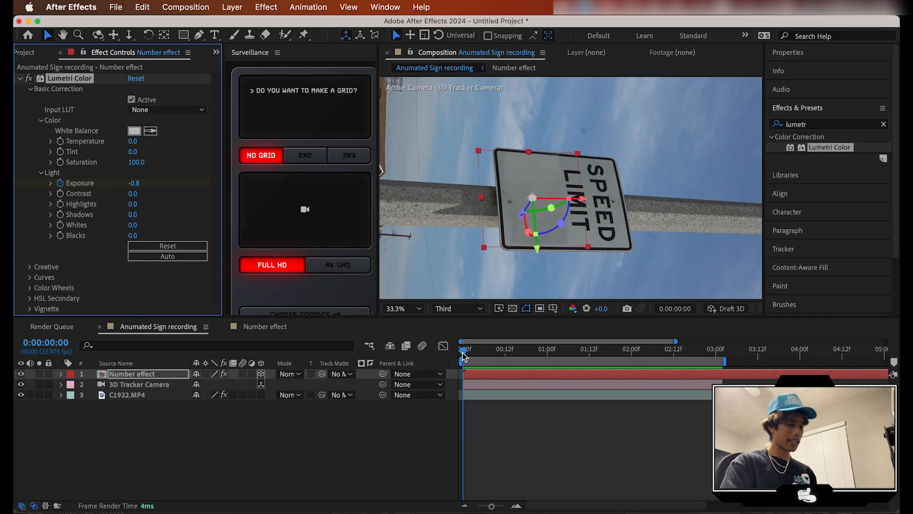
drag(464, 356, 710, 352)
drag(136, 184, 138, 183)
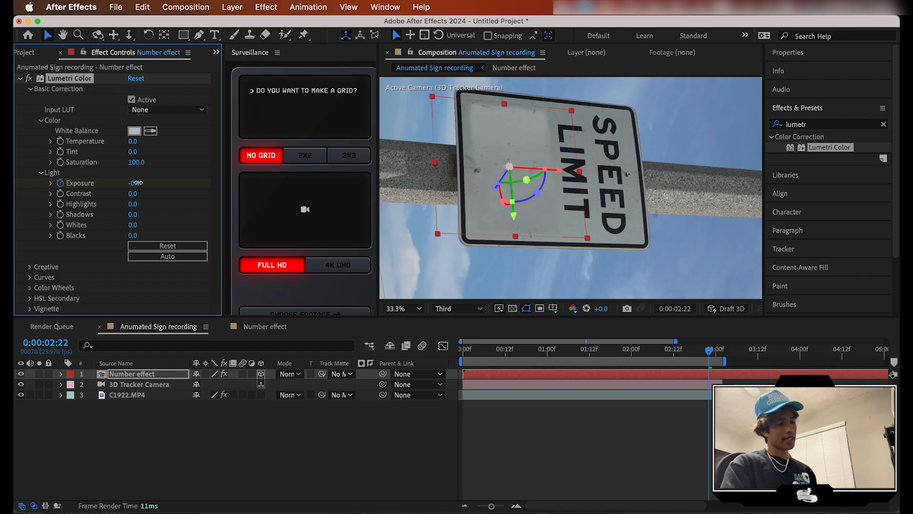
click(687, 402)
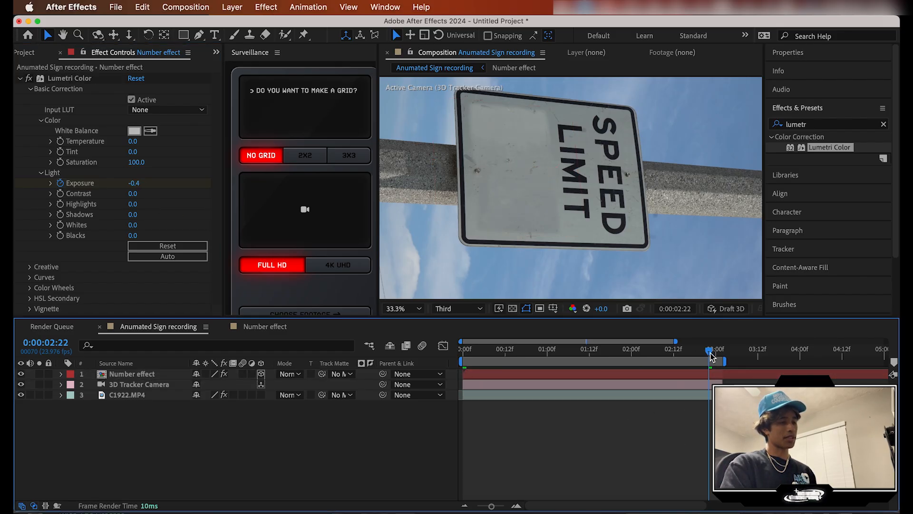
drag(710, 356, 390, 347)
key(space)
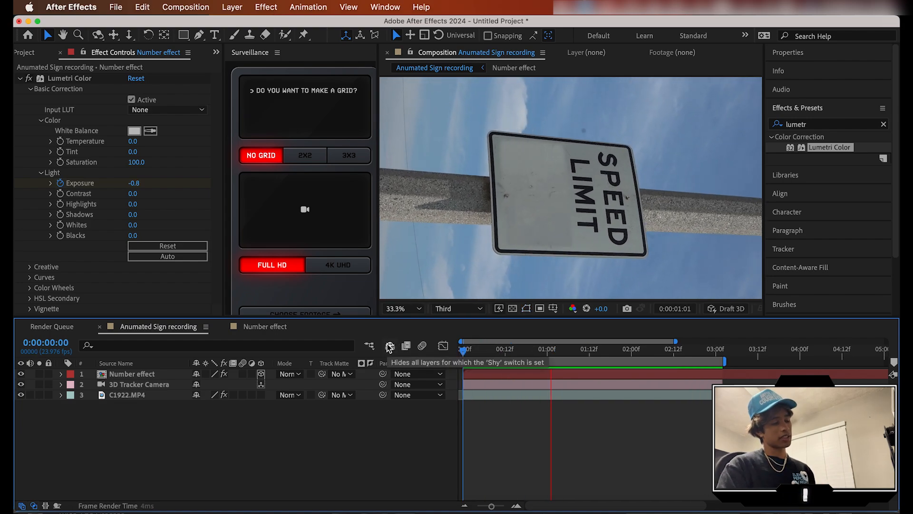
key(space)
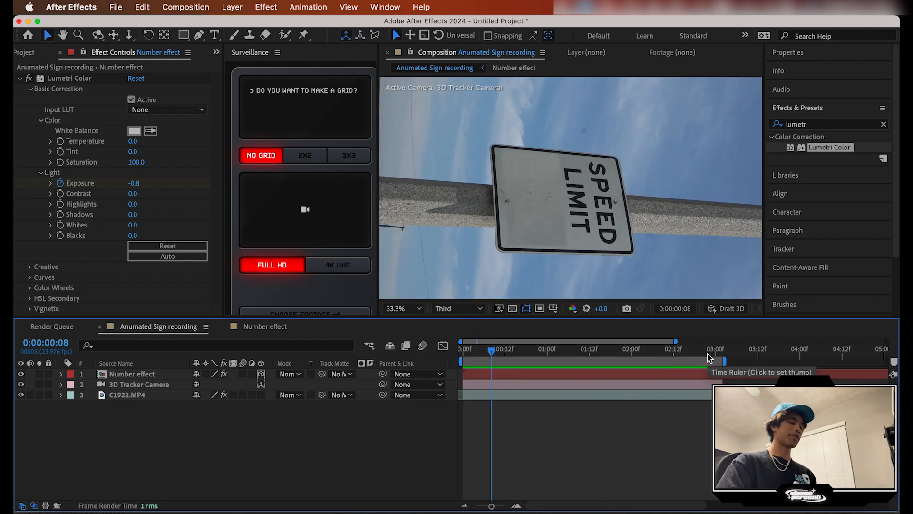
key(space)
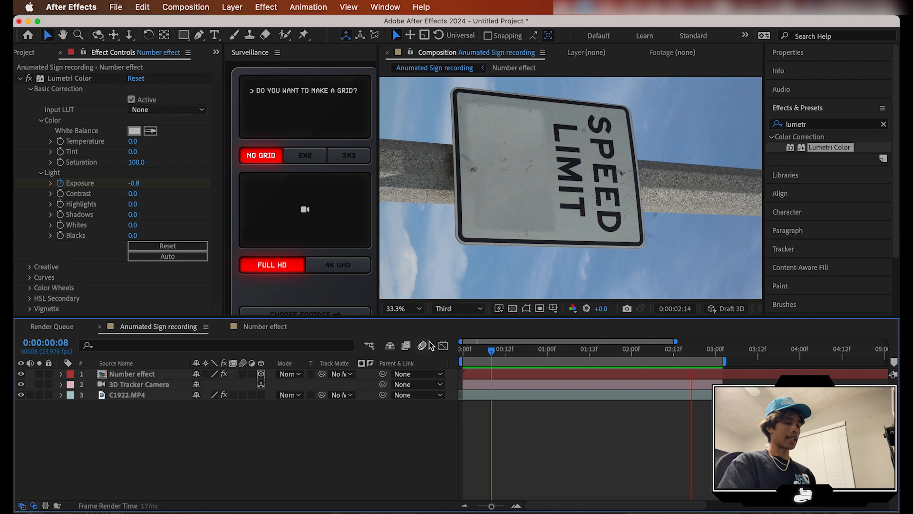
key(space)
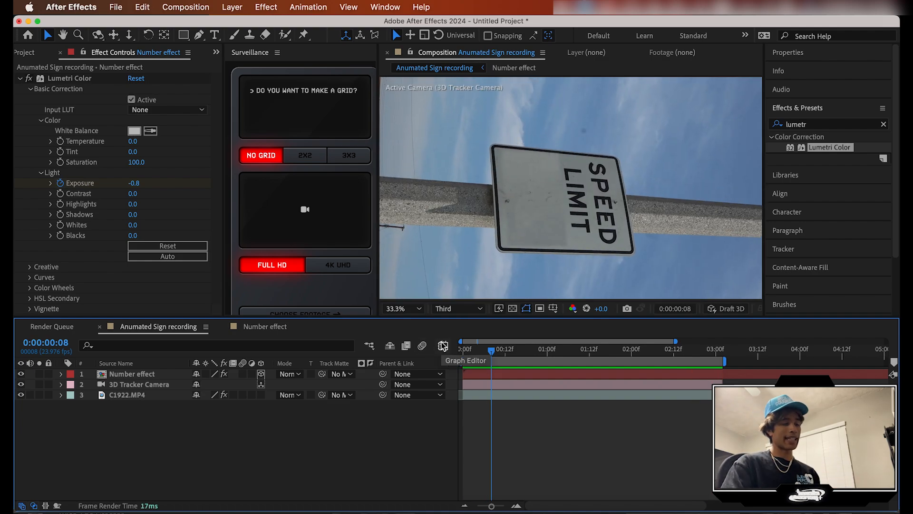
Add the text "99" to the Number effect composition and move it over the sign patch to about position 903, 1267.
click(265, 326)
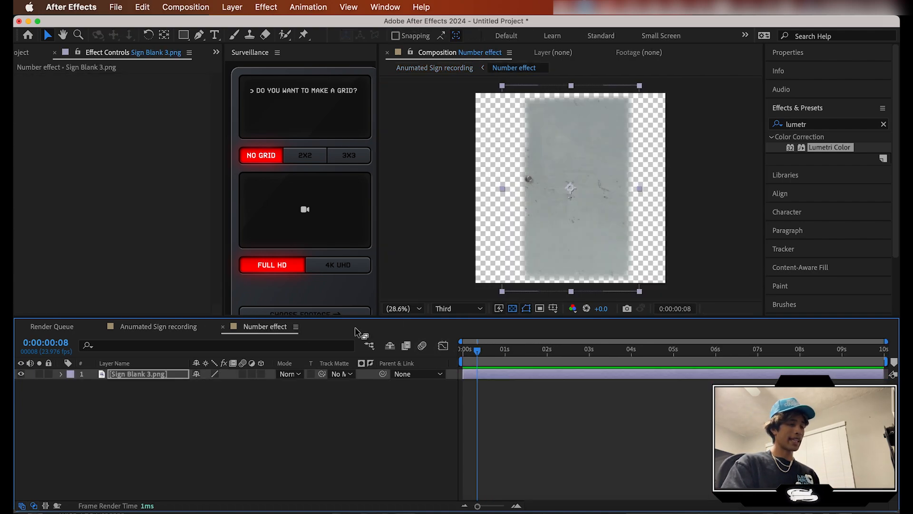
click(169, 423)
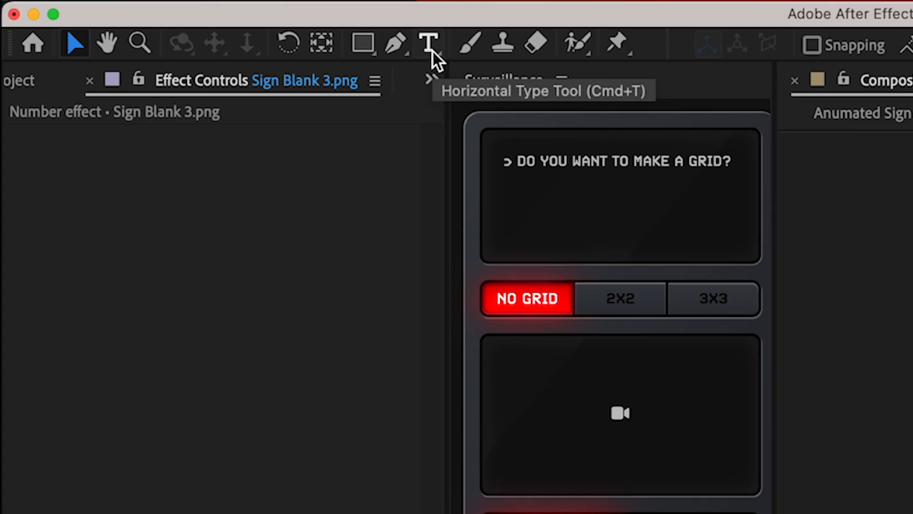
click(433, 52)
click(553, 170)
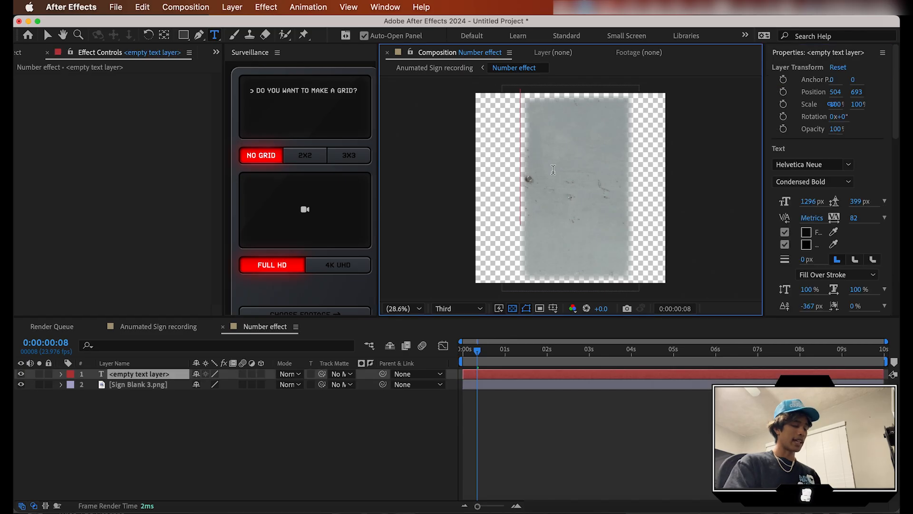
text(99)
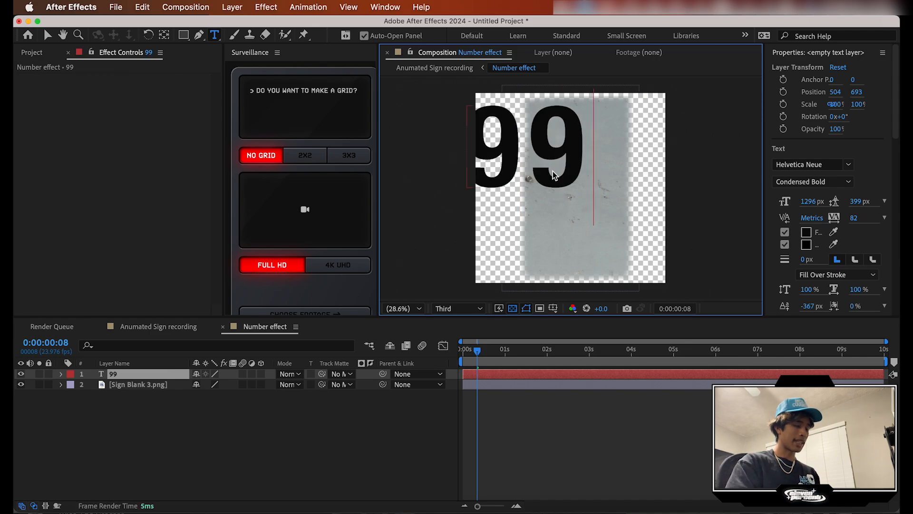
key(super+a)
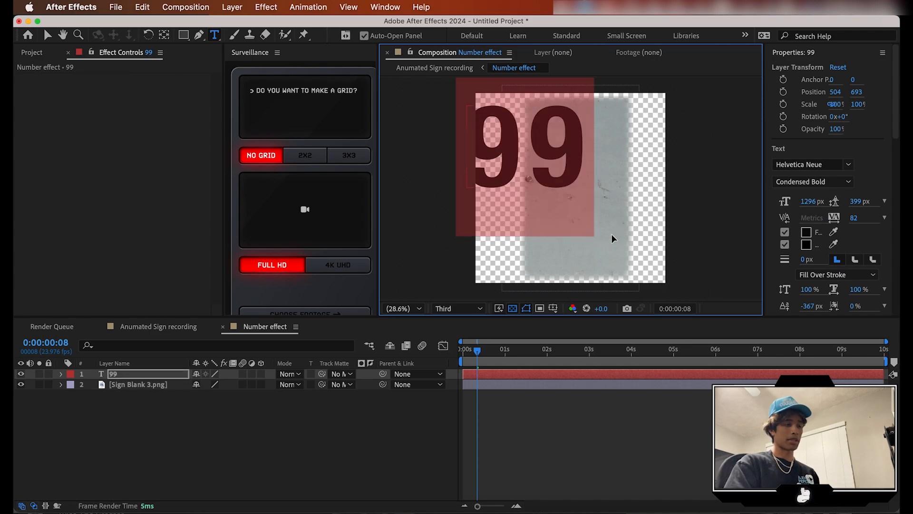
drag(613, 237, 647, 293)
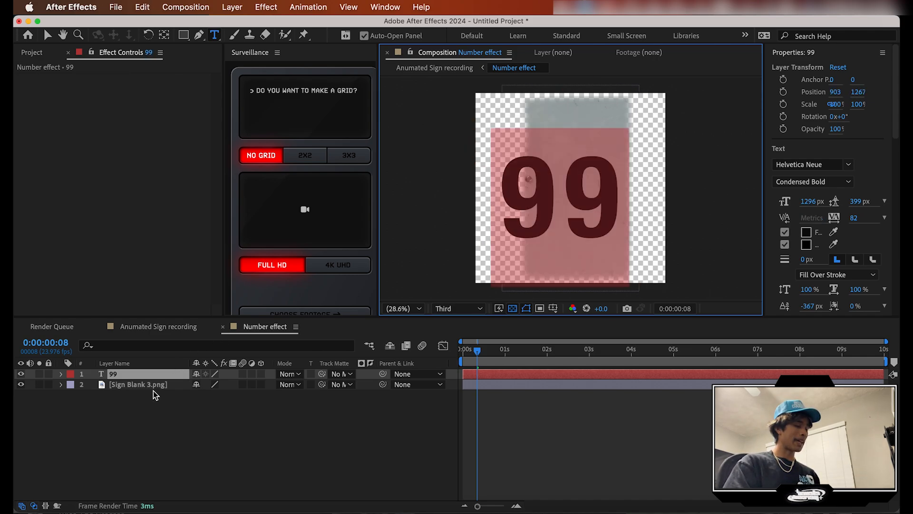
click(512, 437)
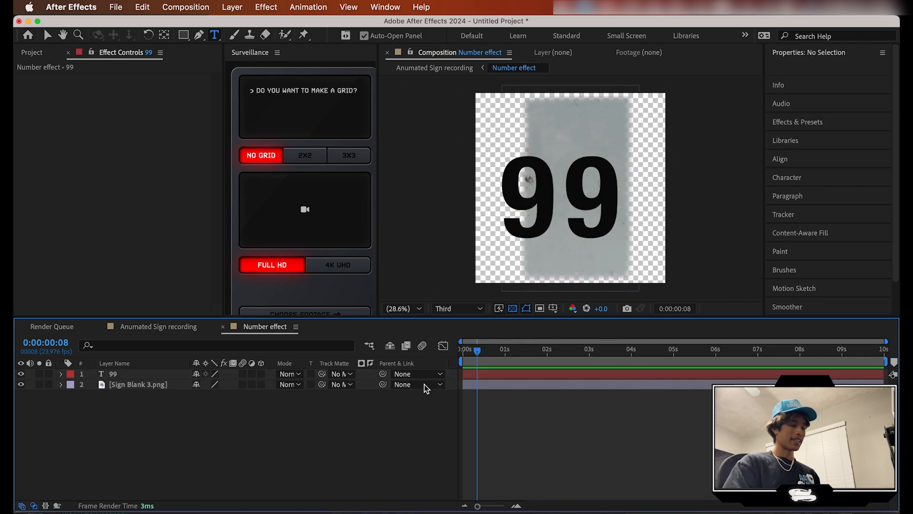
Find the Slider Control effect by searching "slider" and apply it to the 99 text layer.
click(798, 122)
click(792, 127)
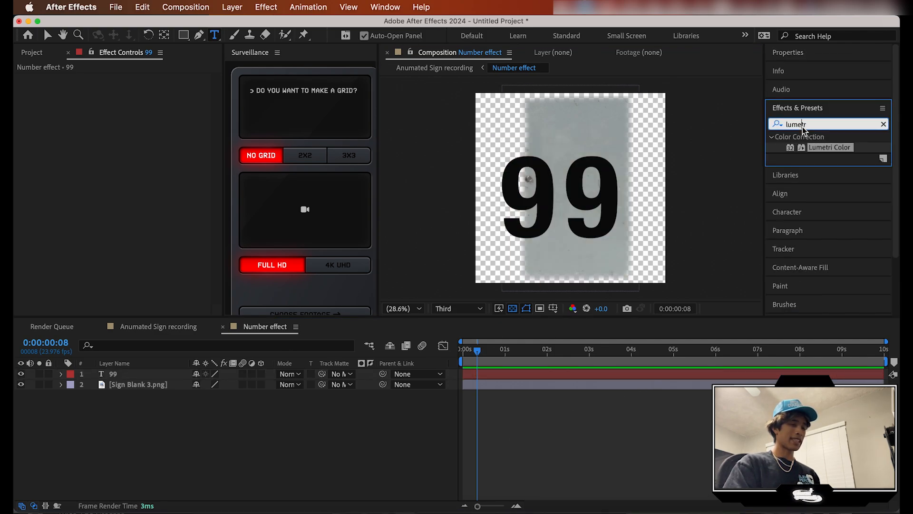
text(slider)
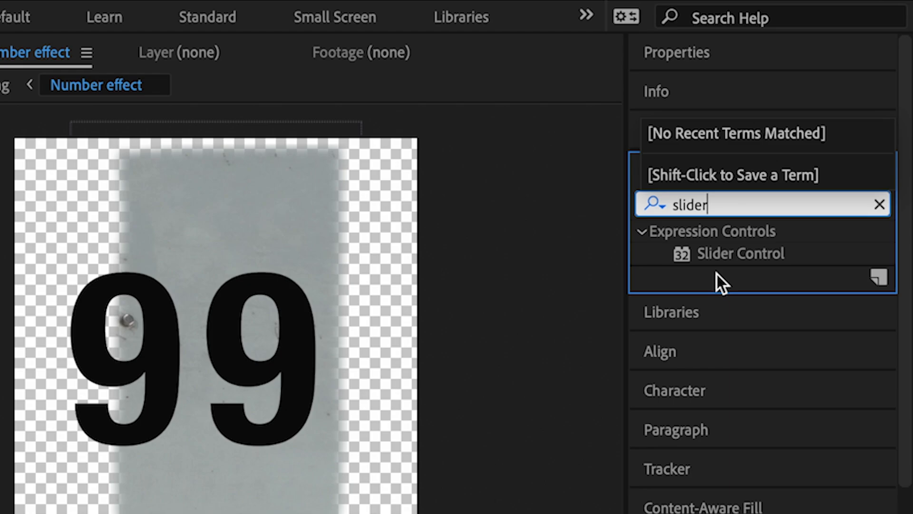
click(720, 257)
drag(720, 257, 127, 379)
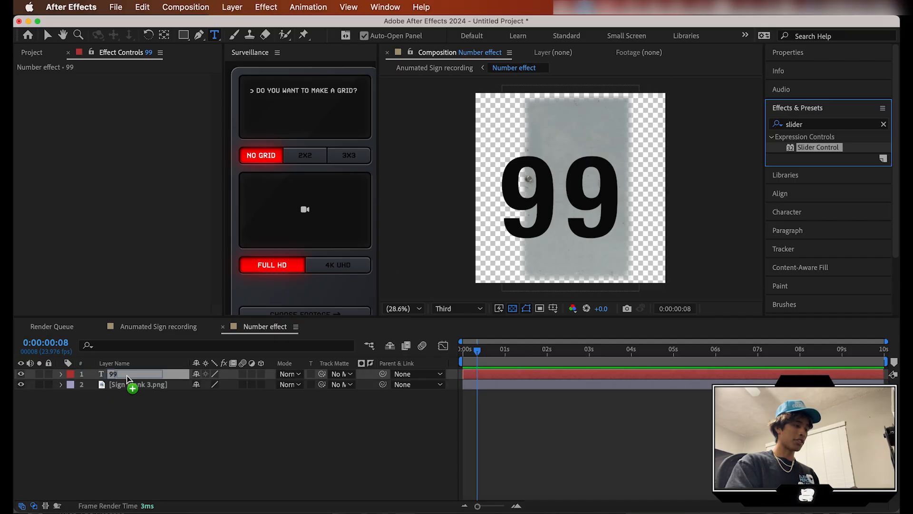
Add an expression to the 99 layer's Source Text and link it to the Slider property of its Slider Control.
click(61, 374)
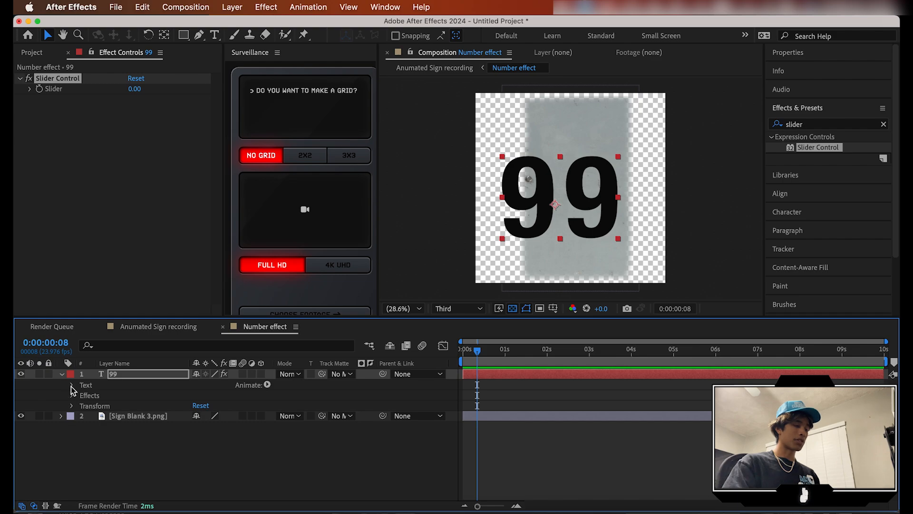
click(71, 386)
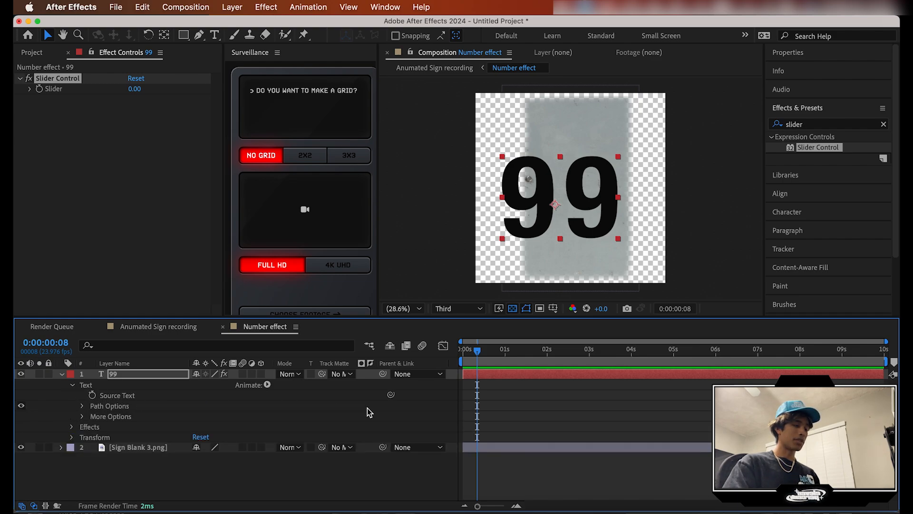
drag(391, 394, 57, 92)
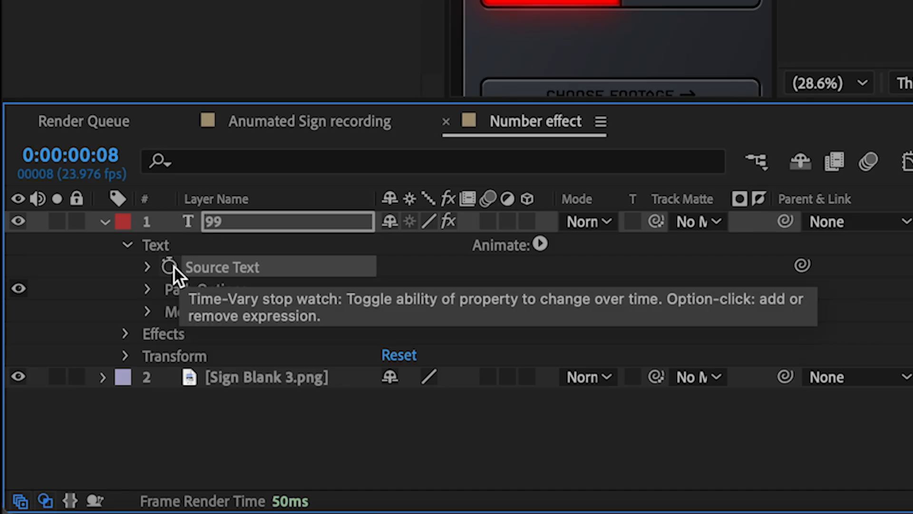
alt+click(170, 266)
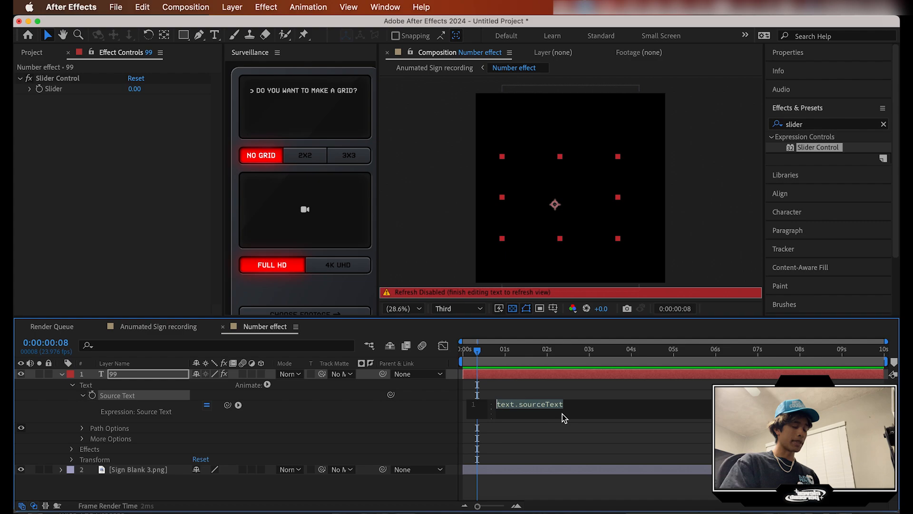
click(538, 421)
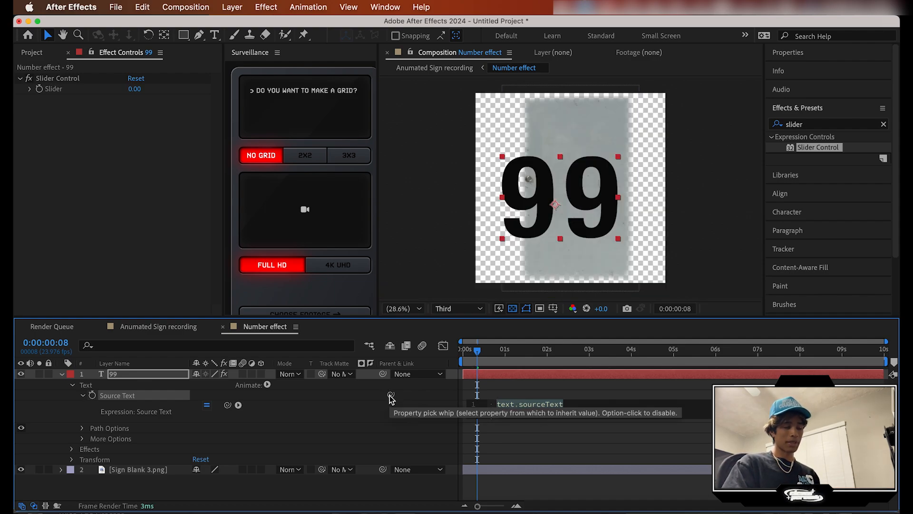
drag(389, 395, 77, 88)
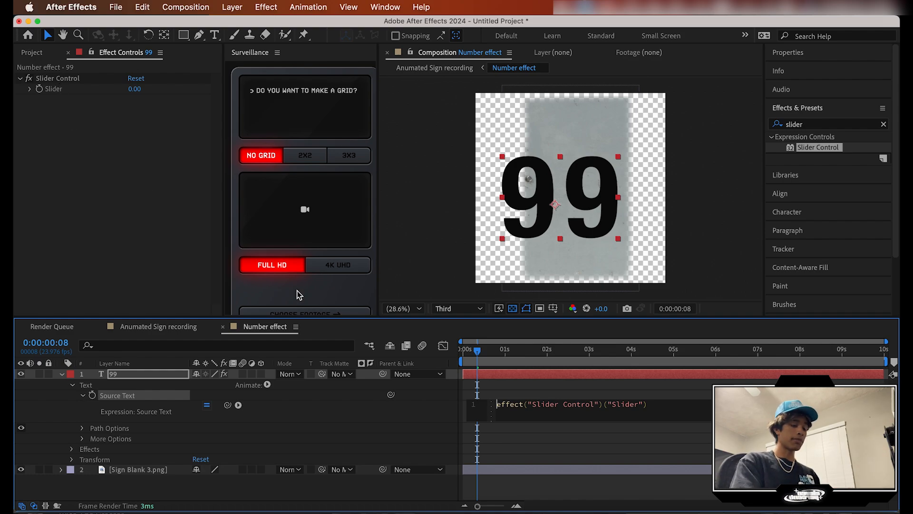
Wrap the Source Text expression in a rounding function so it reads Math.round(effect("Slider Control")("Slider")).
text(Math)
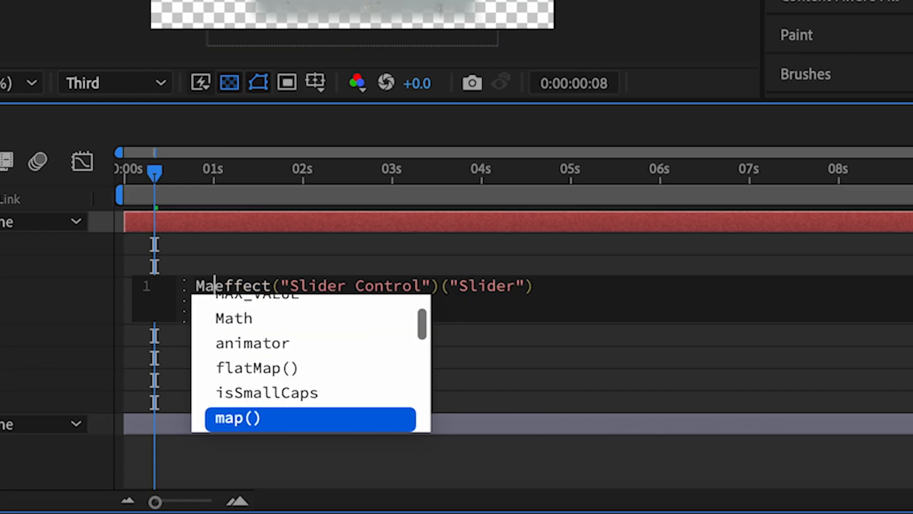
text(.round)
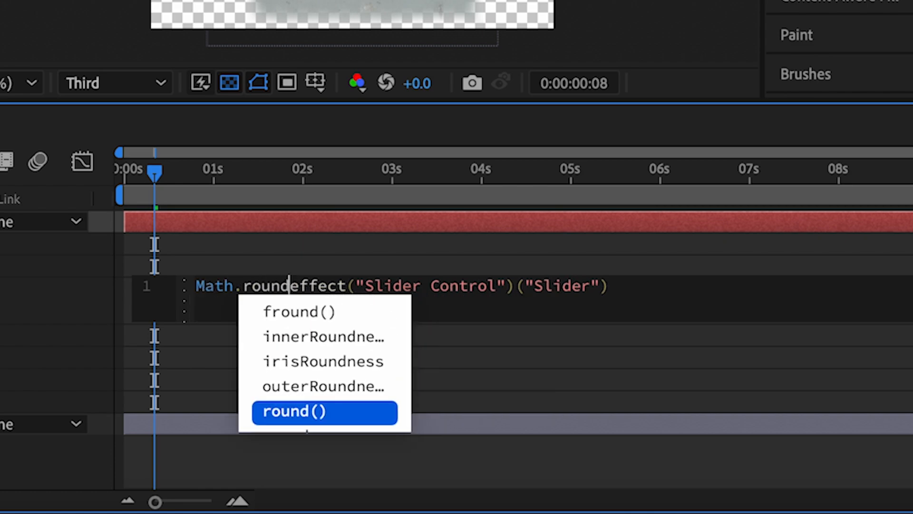
key(Return)
click(655, 295)
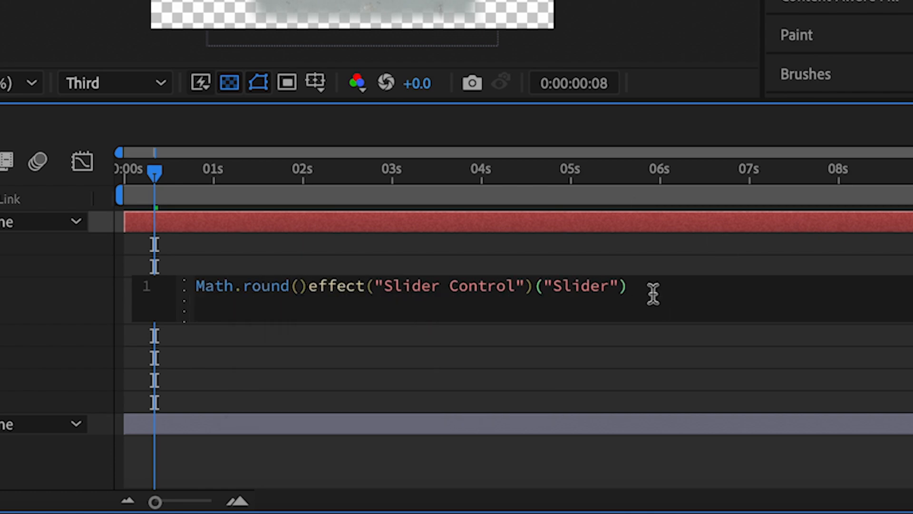
text())
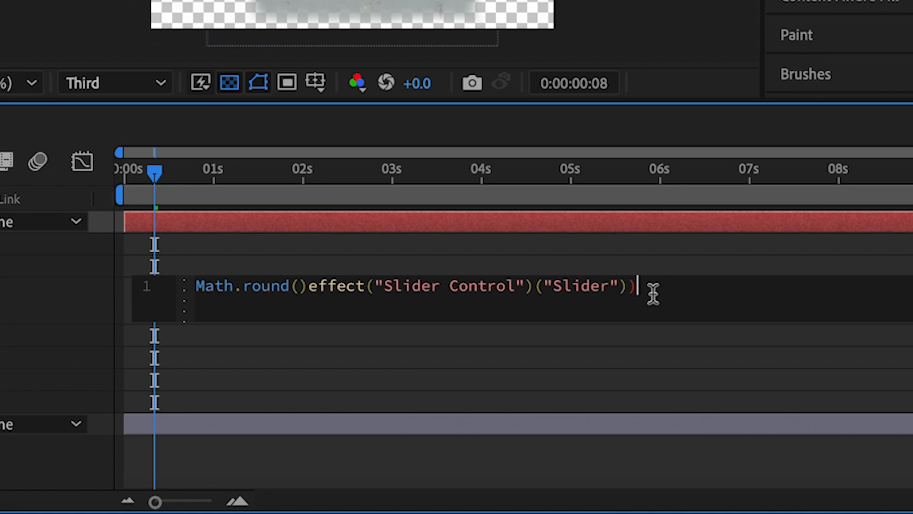
click(307, 322)
key(BackSpace)
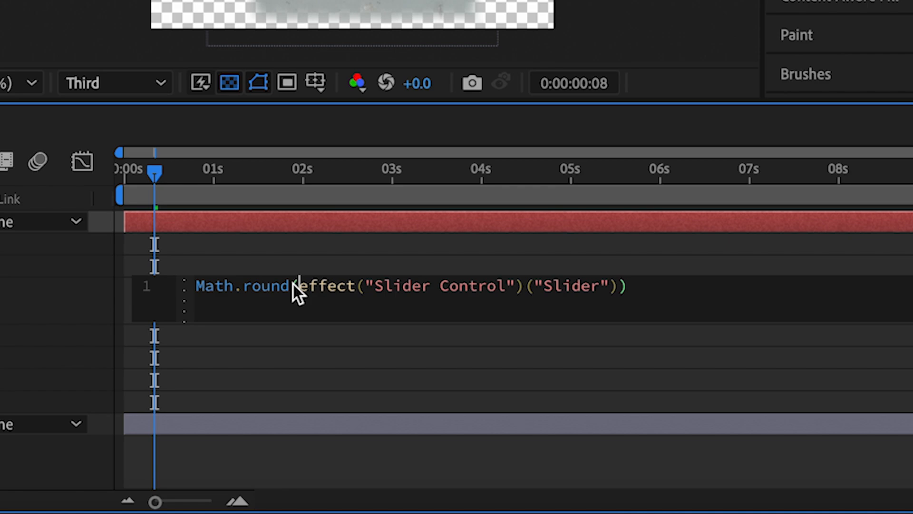
Commit the expression and keyframe the 99 layer's Slider from 0 at 0:00:00:00 to 99 at 0:00:02:05.
click(649, 306)
click(489, 356)
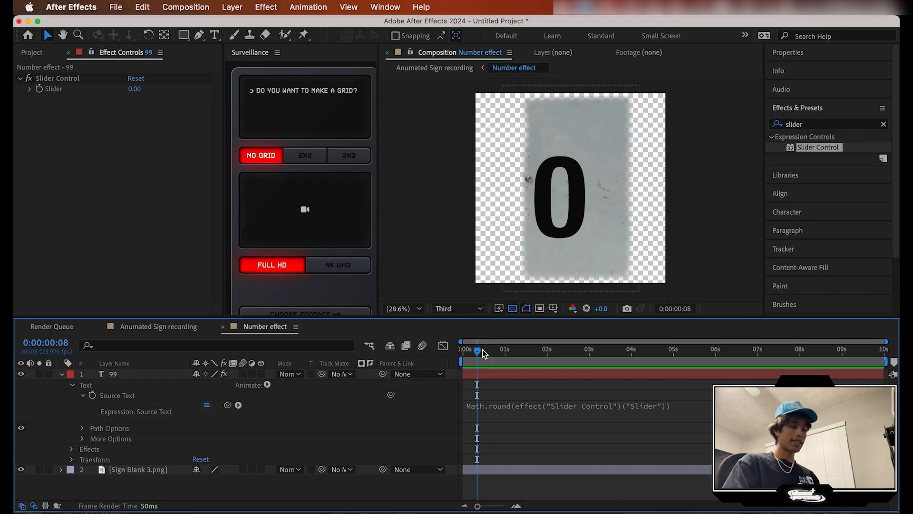
drag(157, 172, 290, 182)
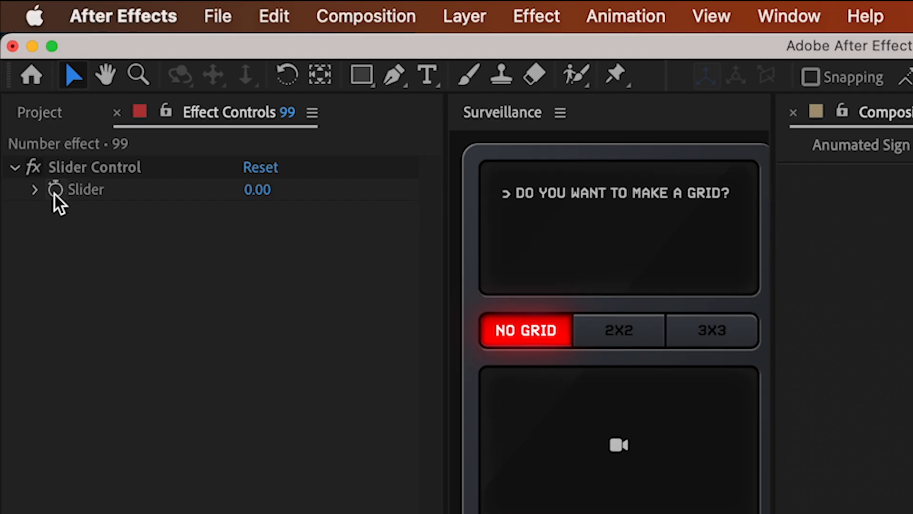
click(55, 194)
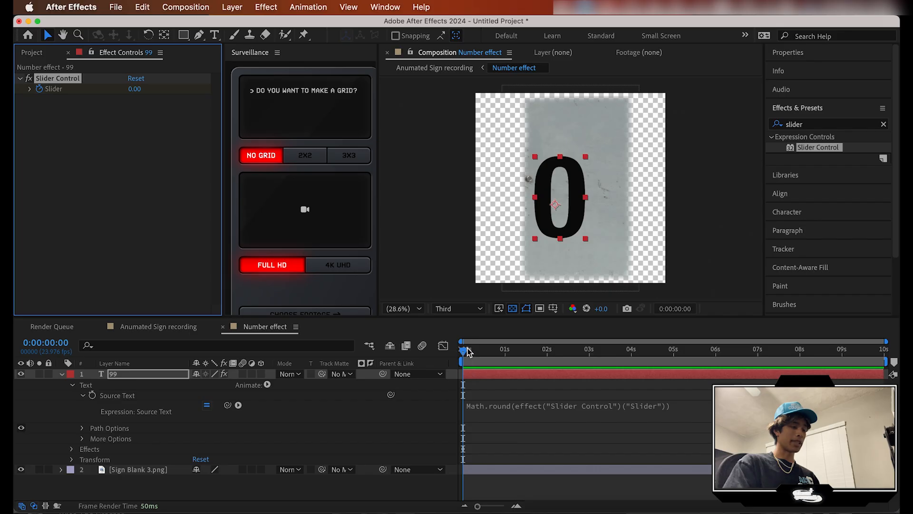
drag(469, 351, 573, 356)
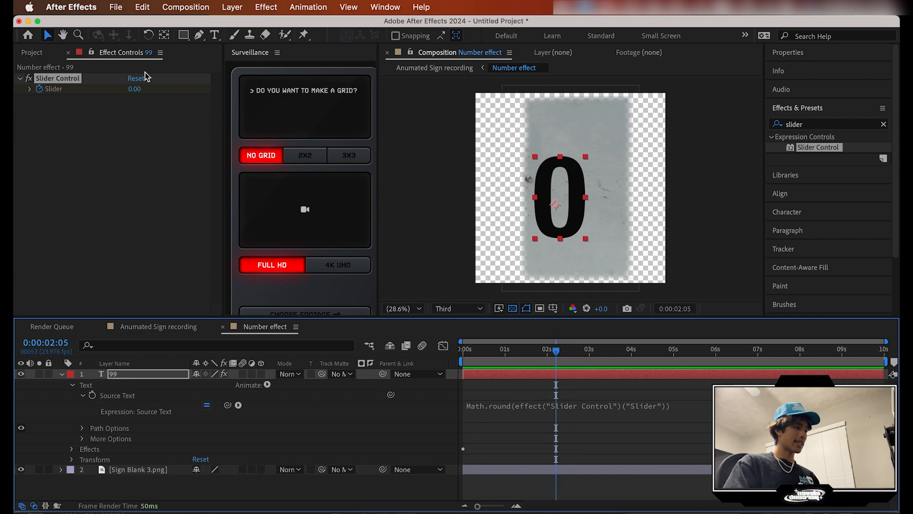
click(142, 87)
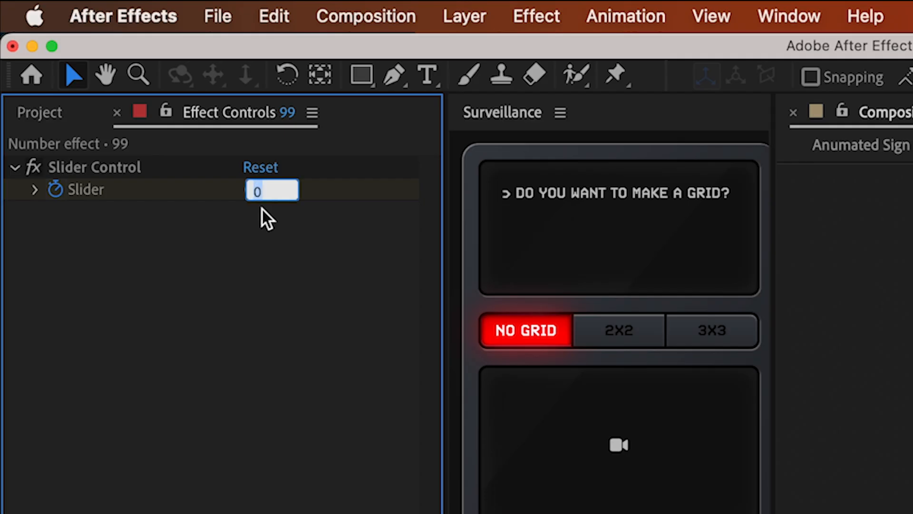
key(Return)
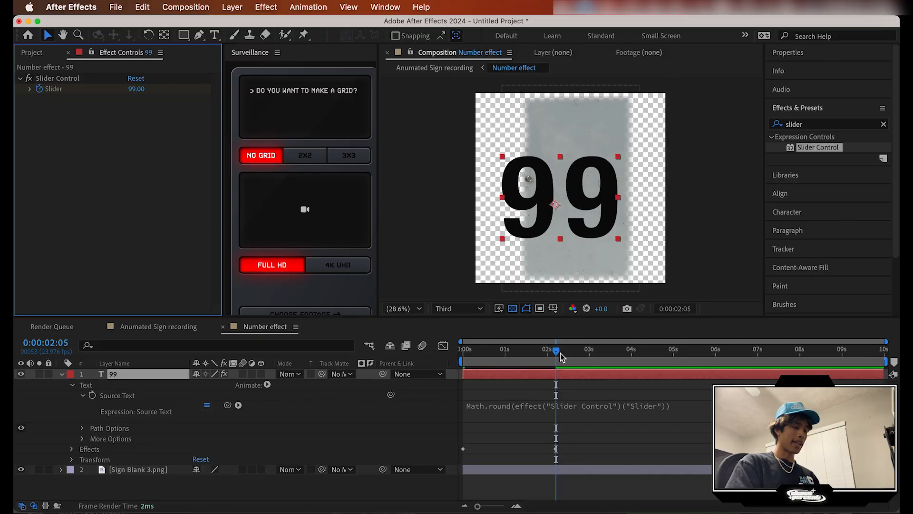
Play back the number count from the start of the Number effect composition.
drag(558, 351, 410, 356)
key(space)
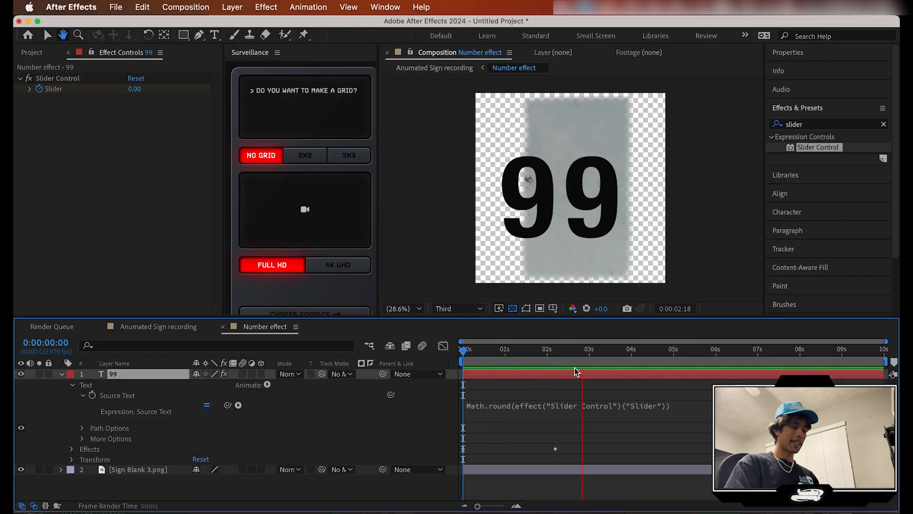
key(space)
Move the Slider's ending keyframe earlier, to just before the 2-second mark, and play back the faster count.
click(555, 448)
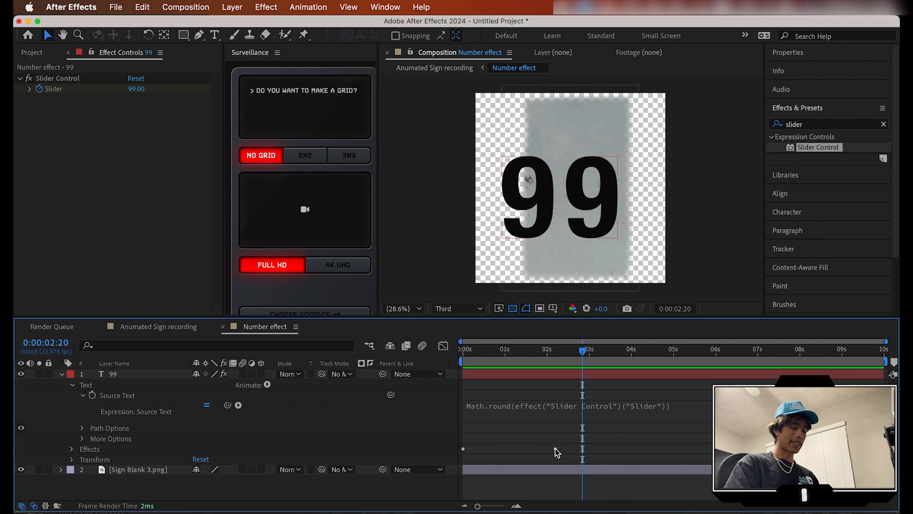
click(72, 449)
click(83, 460)
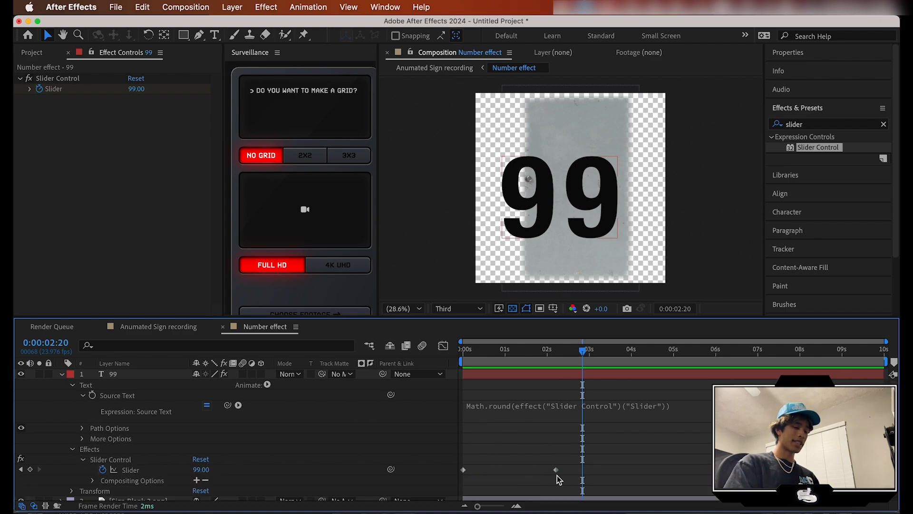
drag(556, 470, 541, 470)
drag(577, 361, 422, 360)
key(space)
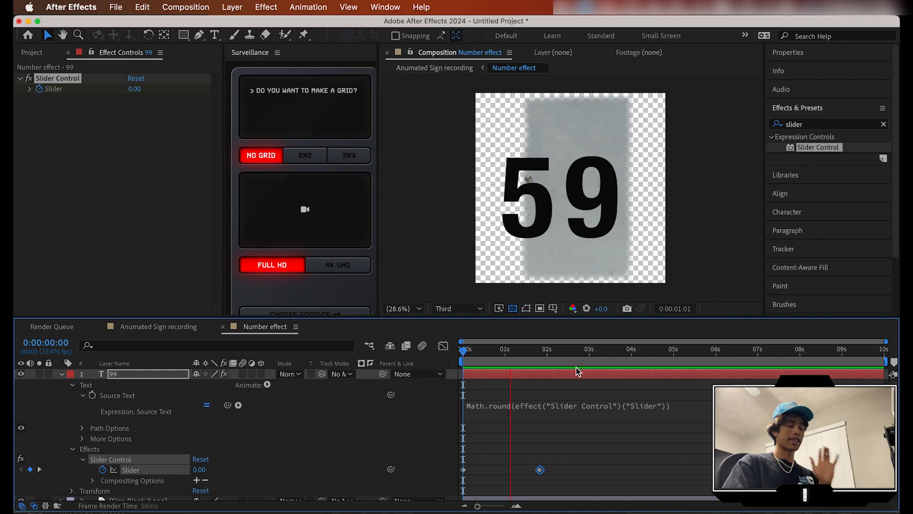
key(space)
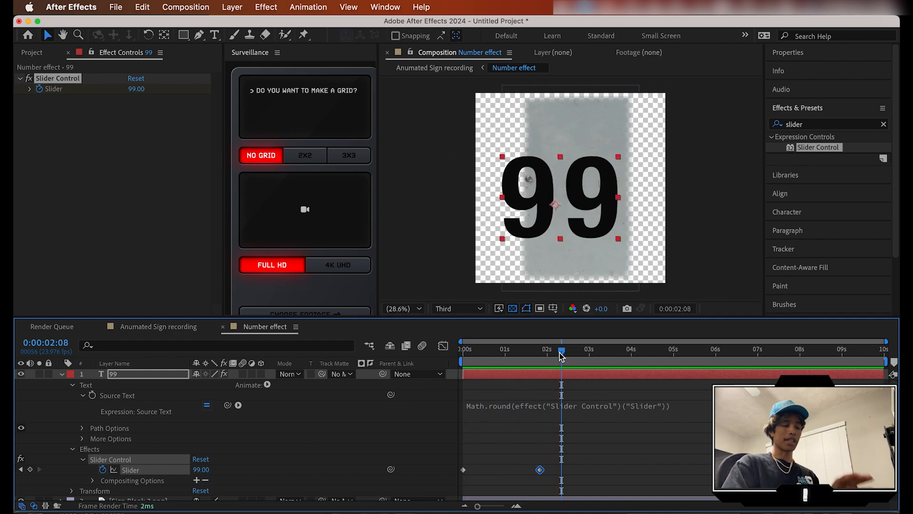
drag(561, 357, 459, 358)
key(space)
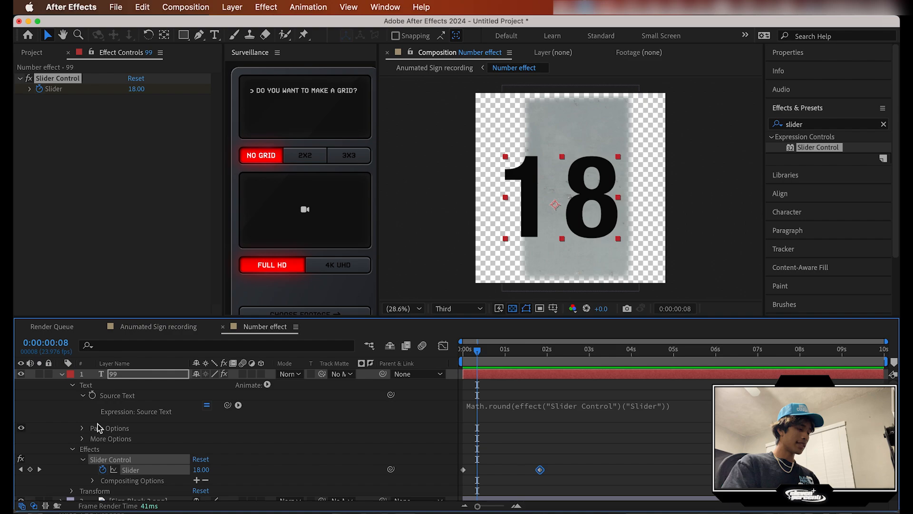
Rotate the 99 text layer 90° and reposition it over the blank sign patch at about 1106, 938.
click(73, 449)
click(71, 460)
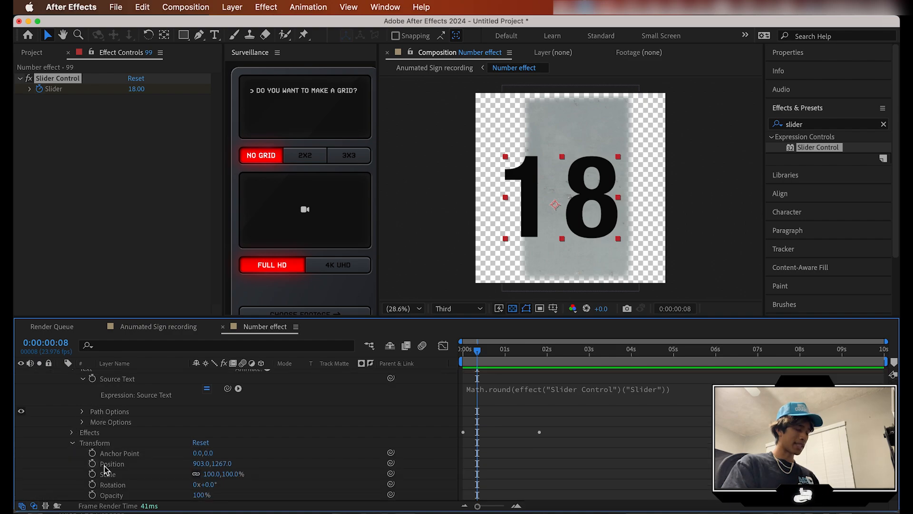
click(207, 485)
text(90)
key(Return)
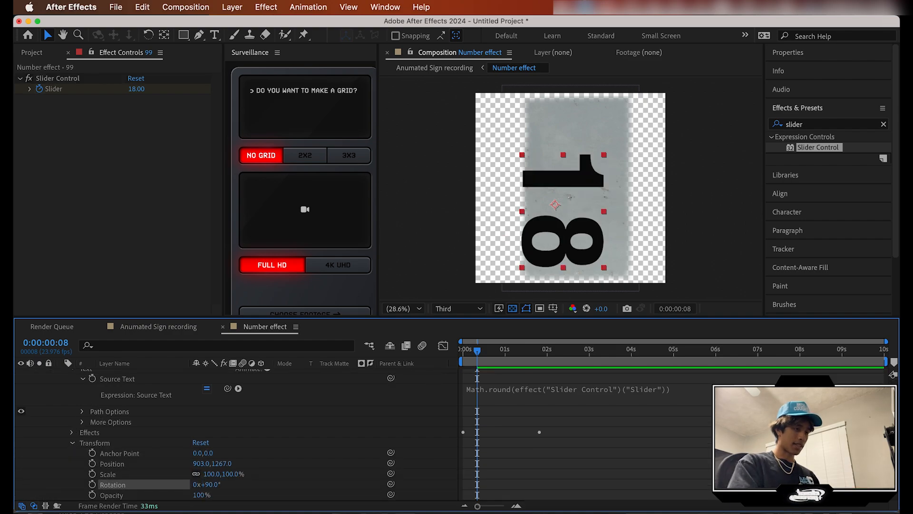
drag(573, 238, 590, 209)
click(601, 382)
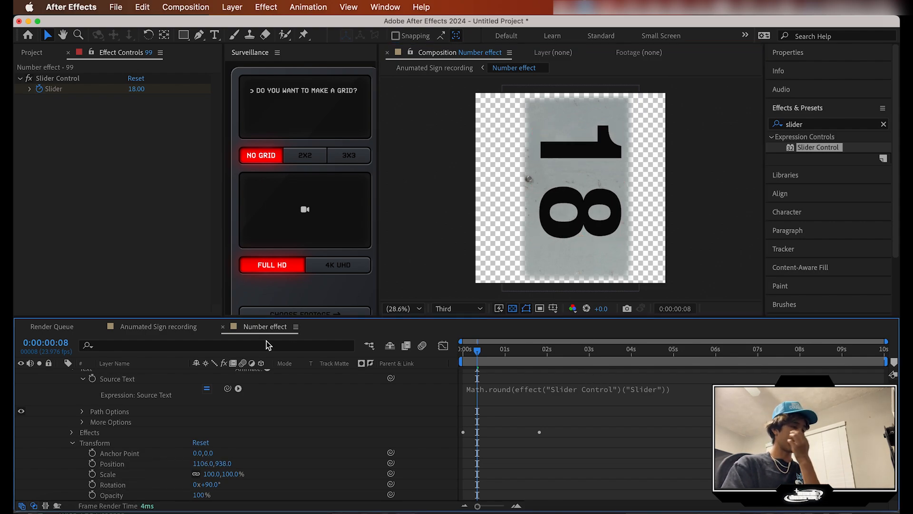
Set the 99 layer's opacity to 80% and its blending mode to Multiply, and inspect the texture up close.
scroll(132, 441, down, 1)
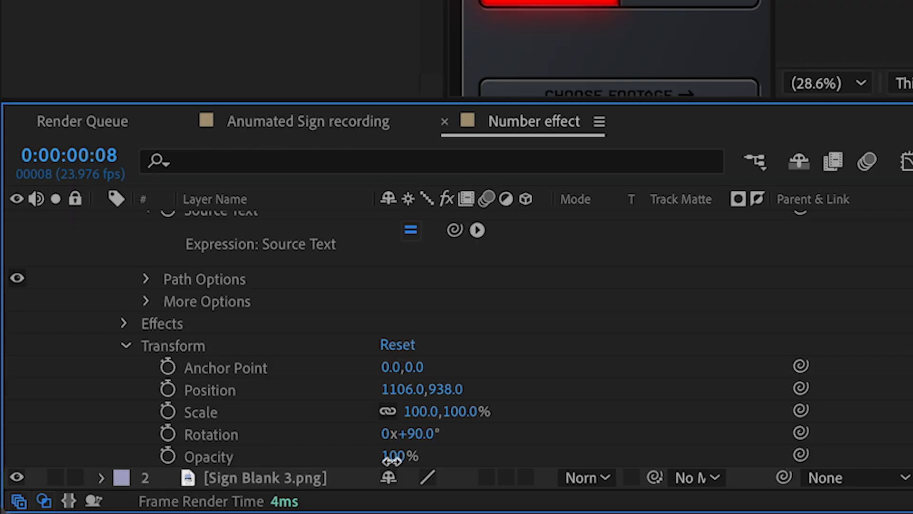
drag(392, 460, 383, 464)
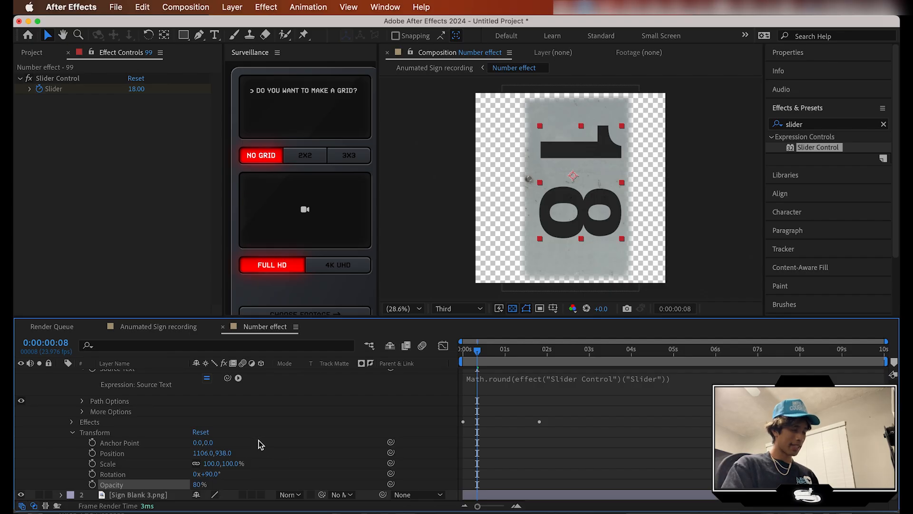
scroll(358, 380, up, 3)
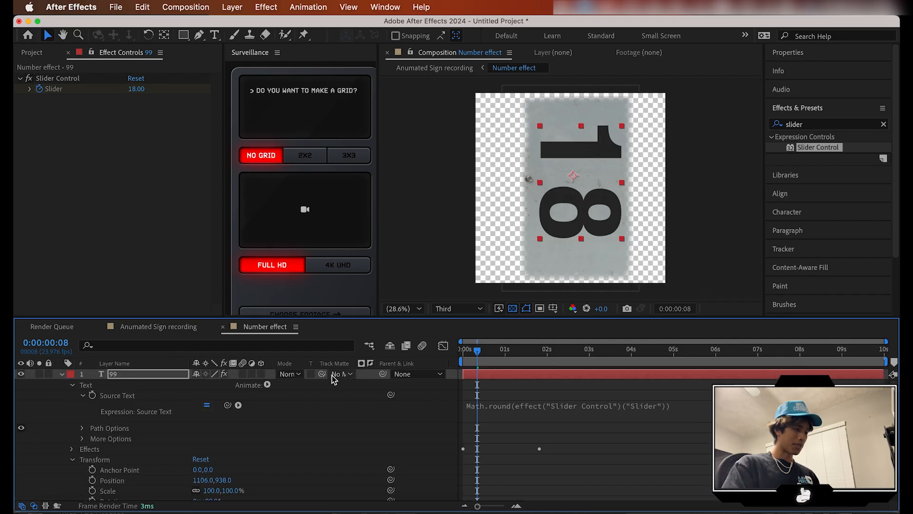
click(297, 375)
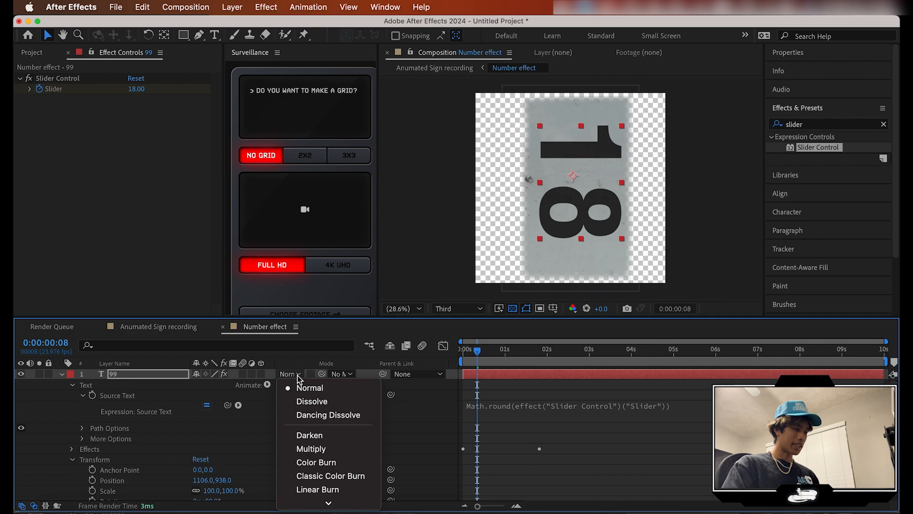
click(313, 449)
scroll(574, 183, up, 6)
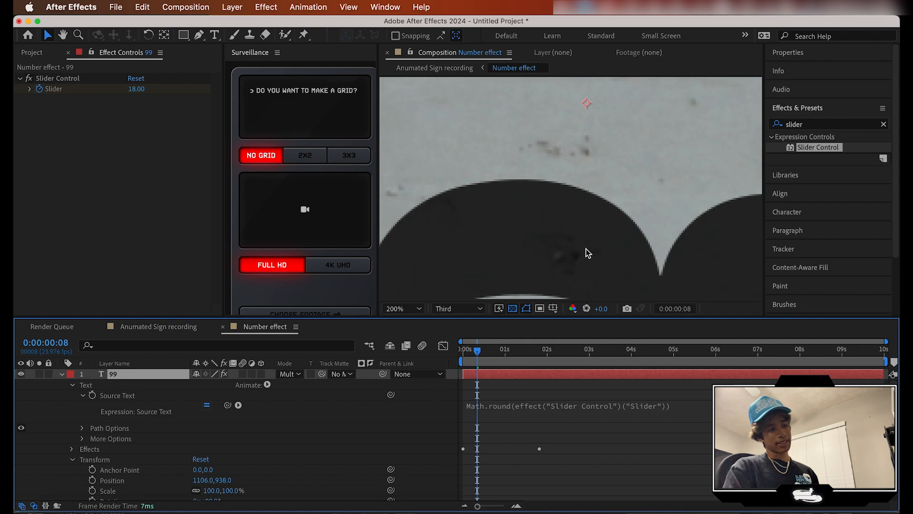
scroll(582, 250, down, 2)
scroll(658, 229, down, 4)
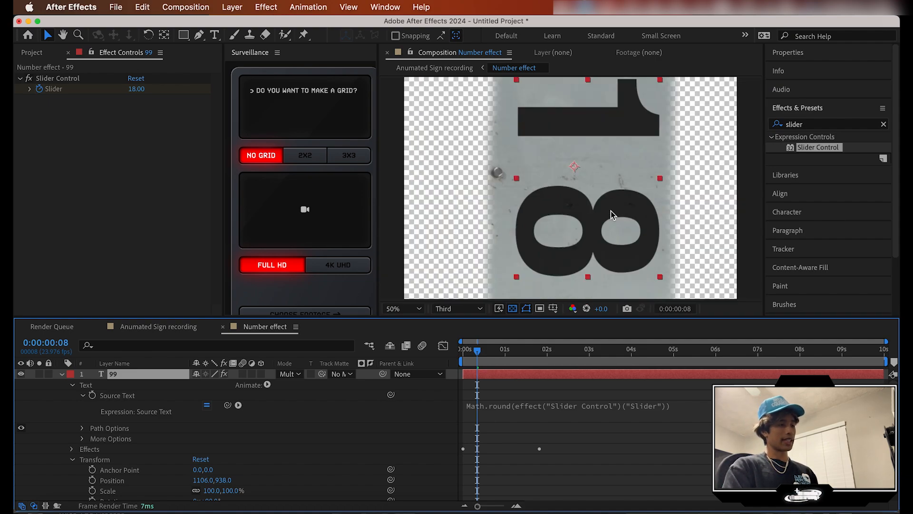
Preview the number in the Anumated Sign recording composition, and mirror the 99 text in Number effect with a Scale of about -108.4, 100%.
click(157, 327)
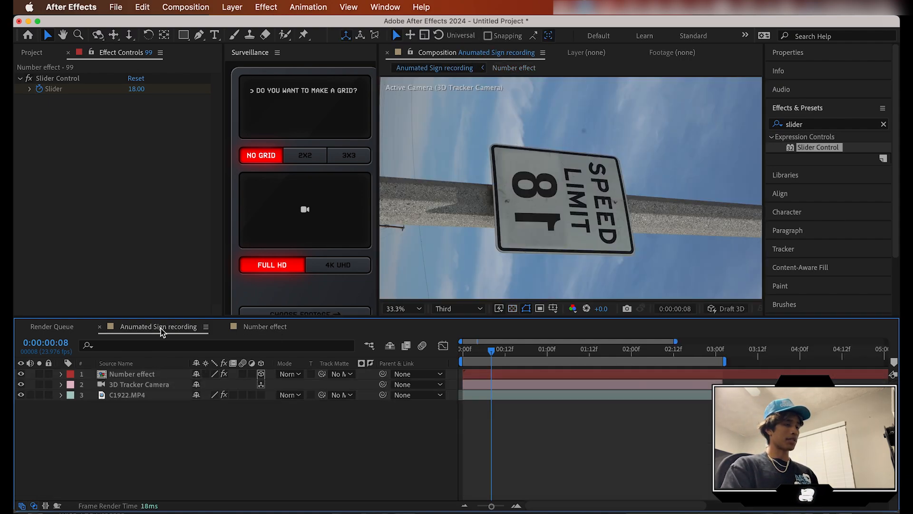
key(space)
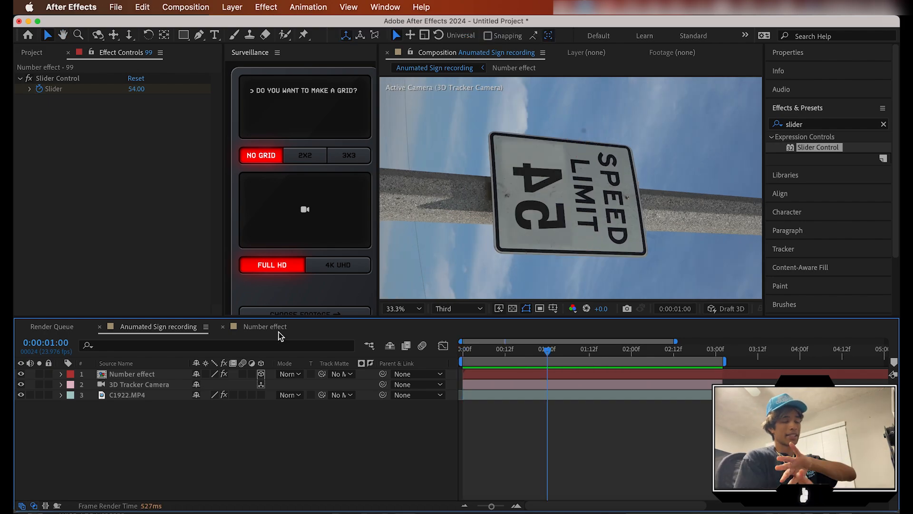
click(275, 327)
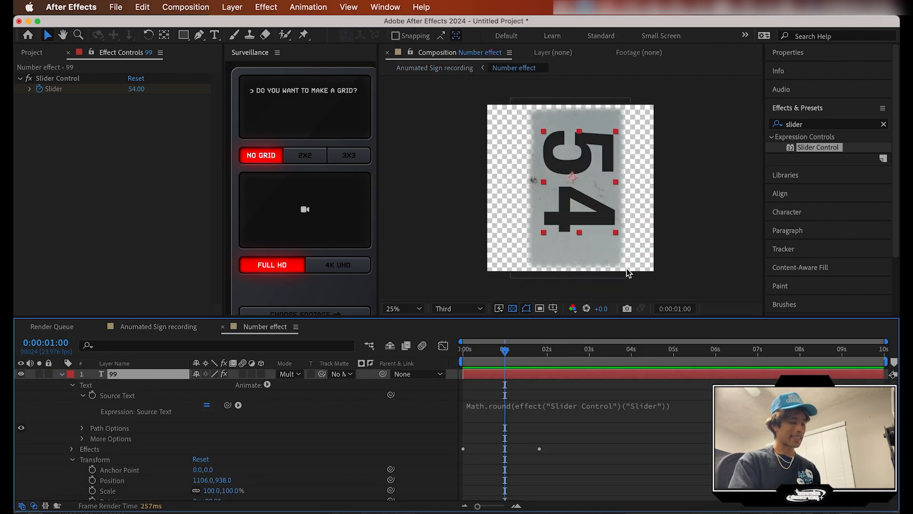
drag(580, 232, 570, 125)
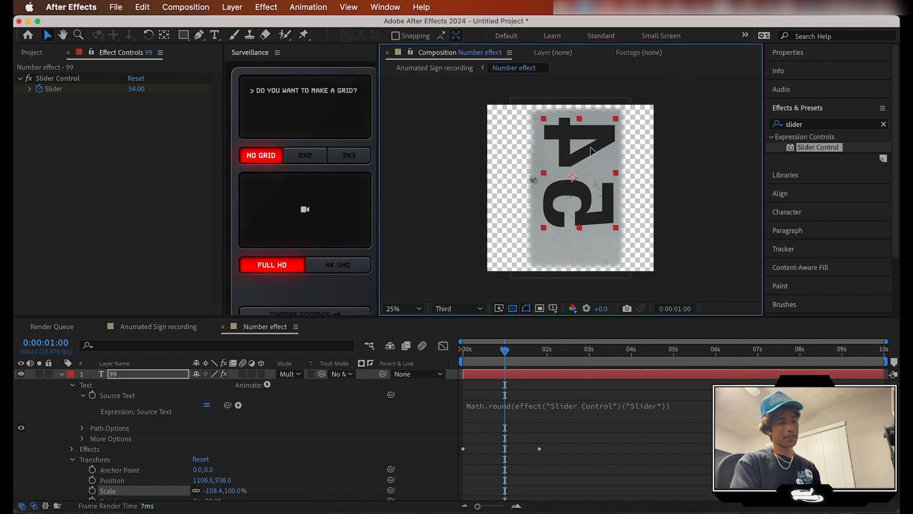
Check the mirrored number on the sign and move the 99 text in Number effect to about position 1074, 1146.
click(163, 326)
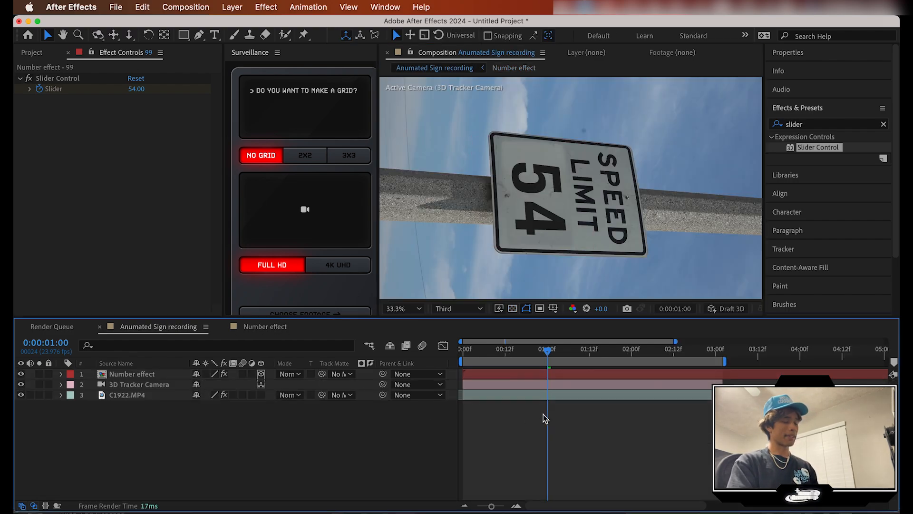
click(265, 327)
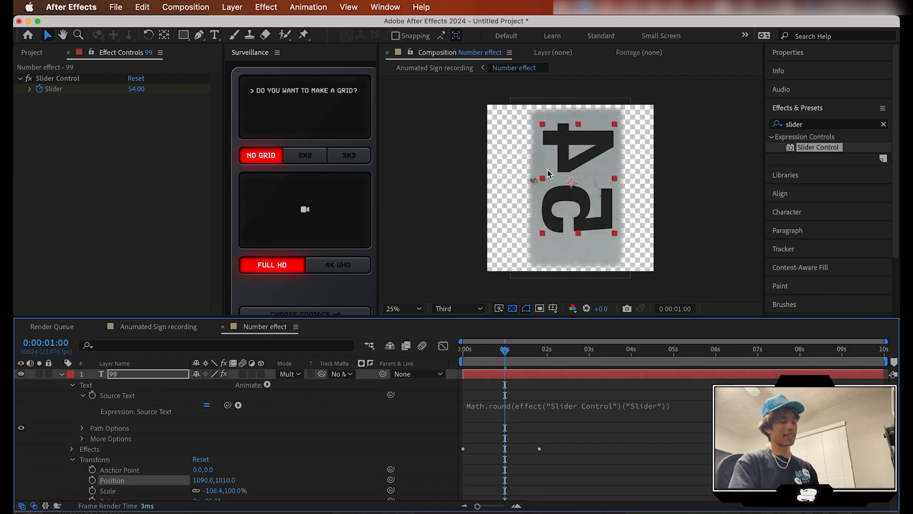
drag(580, 186, 578, 194)
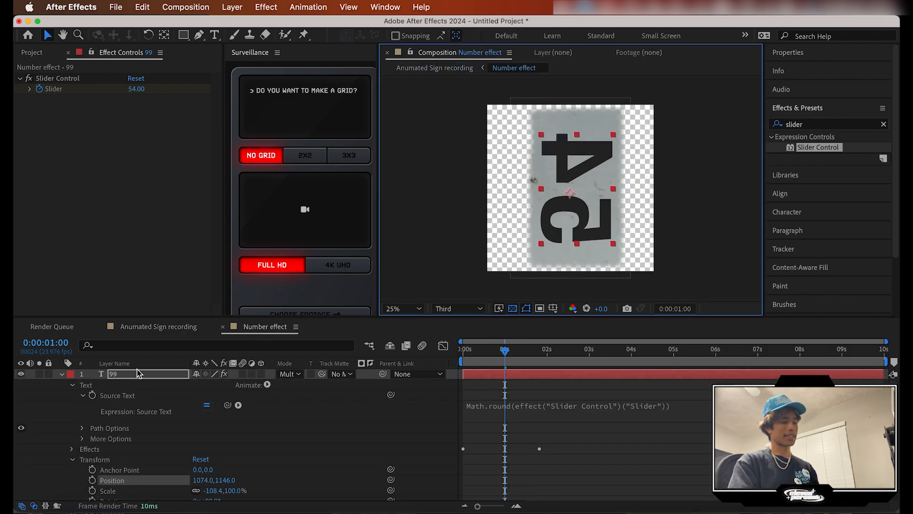
Play back the Anumated Sign recording composition from the start to check the number's placement and count.
click(152, 327)
drag(547, 351, 464, 351)
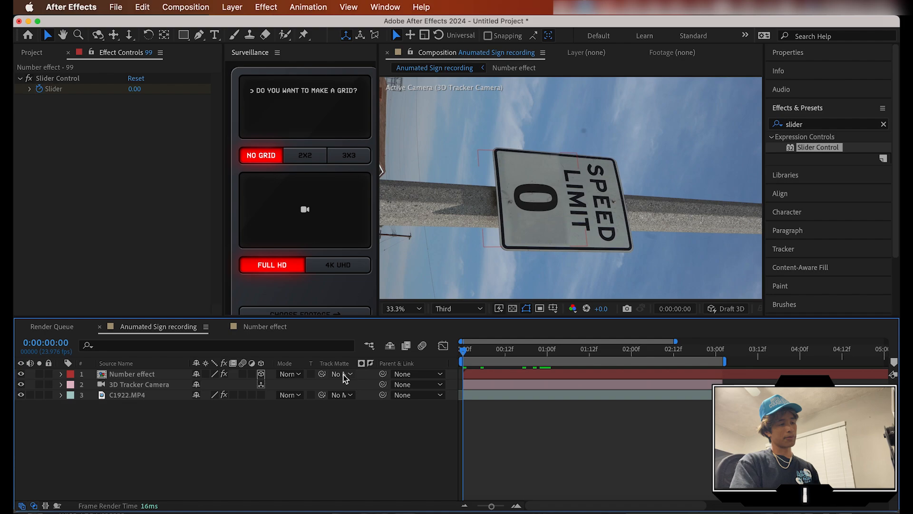
key(space)
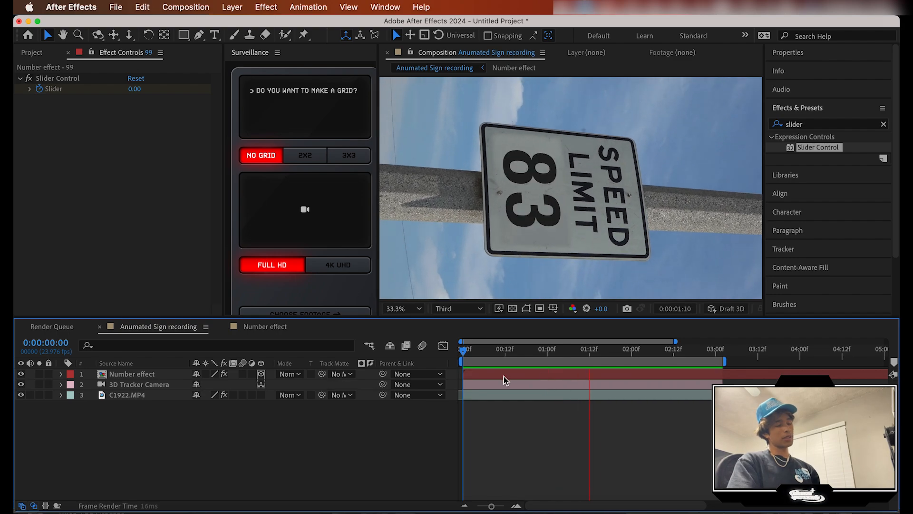
key(space)
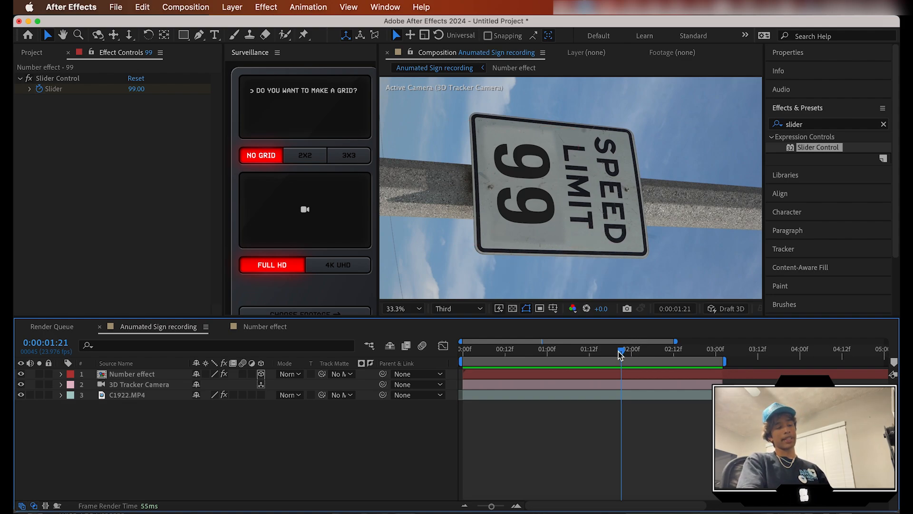
key(Home)
key(space)
key(space)
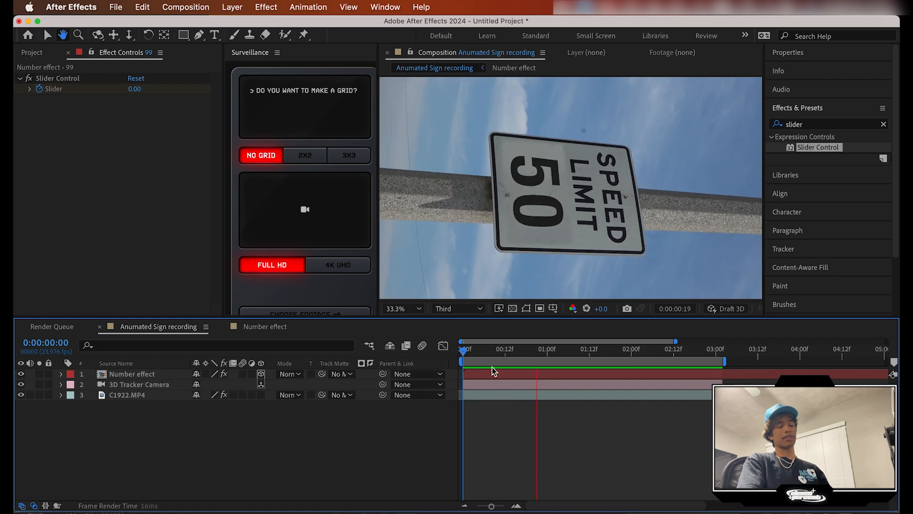
drag(540, 356, 452, 367)
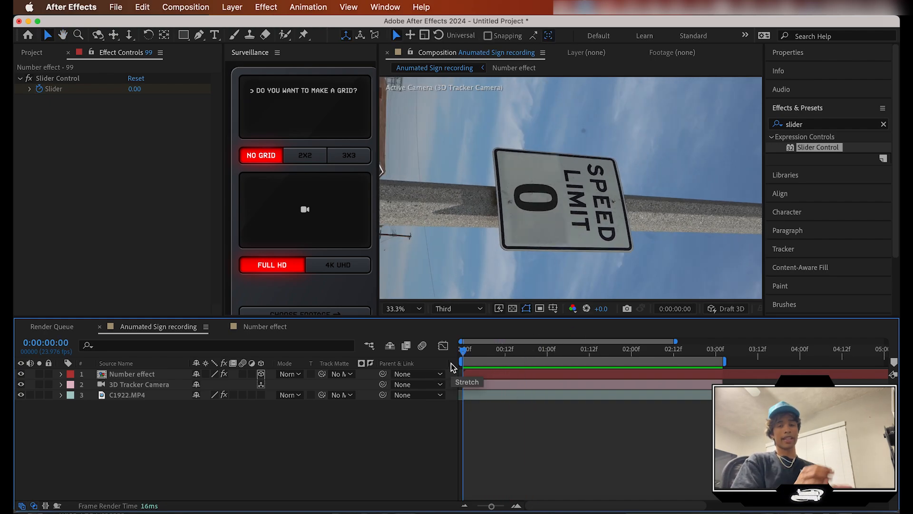
key(space)
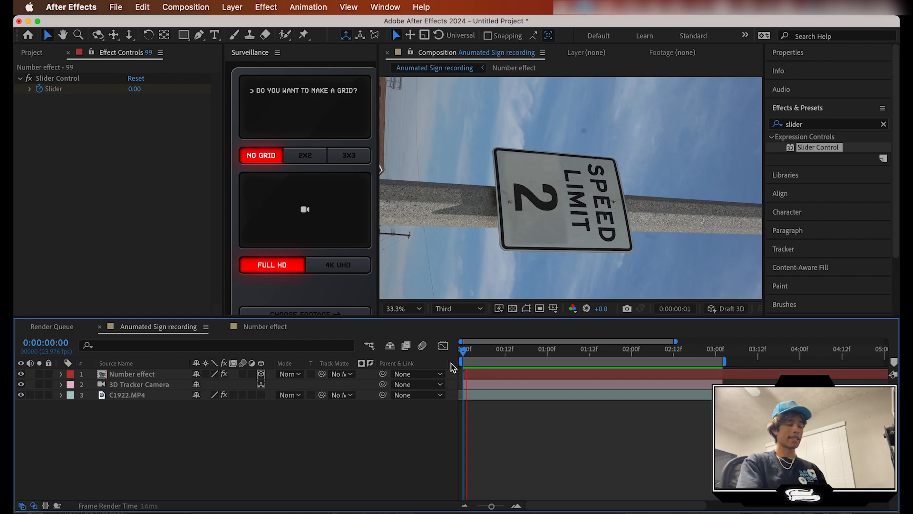
Trim the end of the Number effect layer at 0:00:03:01 in the Anumated Sign recording composition.
click(734, 362)
drag(737, 365, 722, 361)
click(732, 376)
key(super+shift+d)
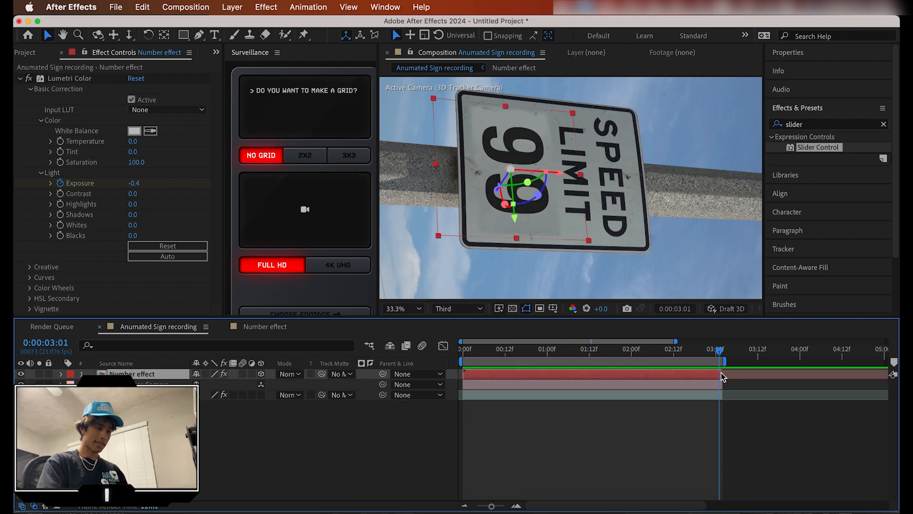
Pre-compose all layers of the Anumated Sign recording composition into Pre-comp 1, moving all attributes into the new composition.
click(703, 396)
shift+click(703, 376)
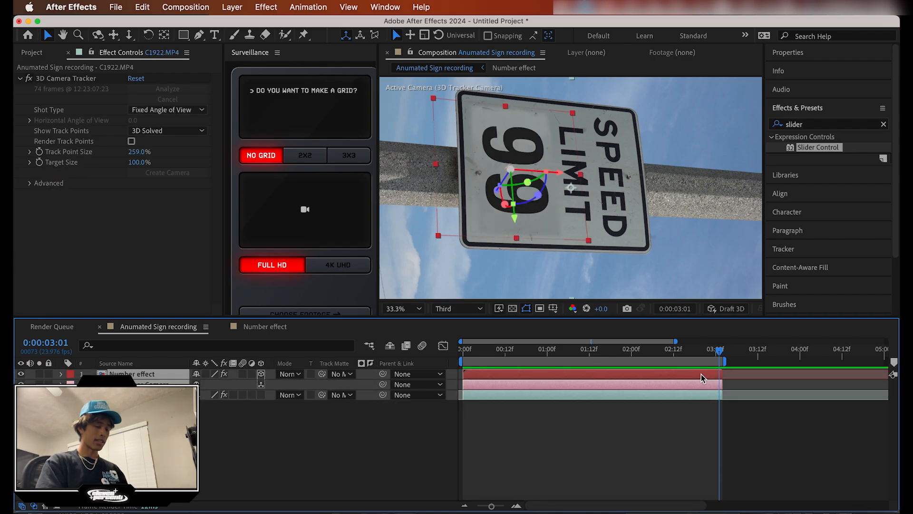
right_click(703, 376)
click(735, 426)
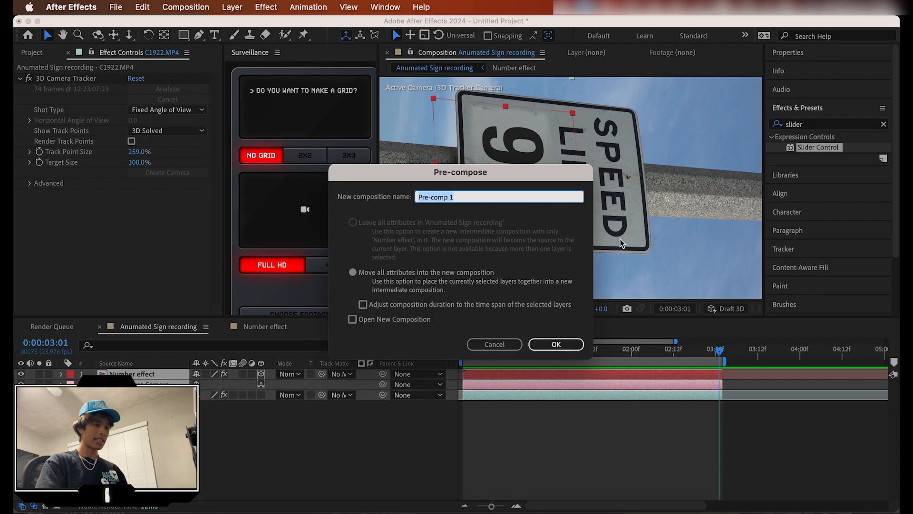
click(582, 341)
Apply the Warp Stabilizer effect to the Pre-comp 1 layer and play back the composition.
click(827, 125)
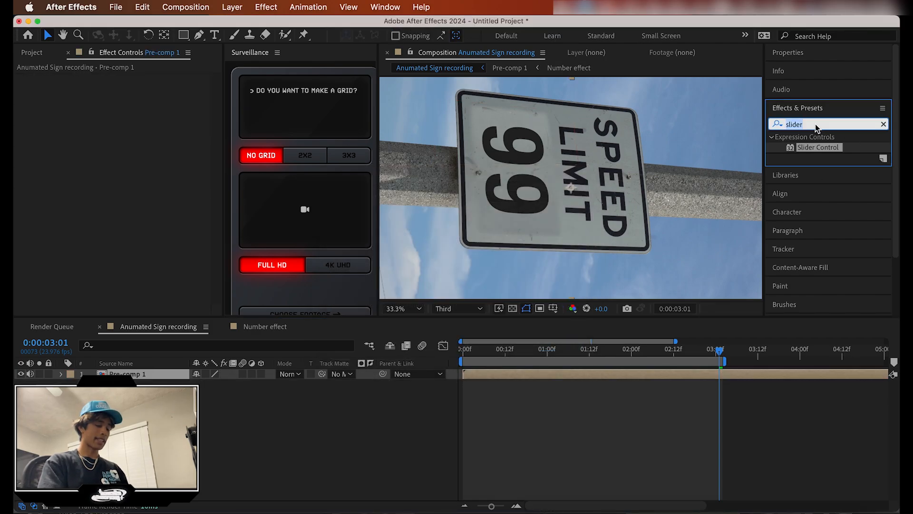
text(warp)
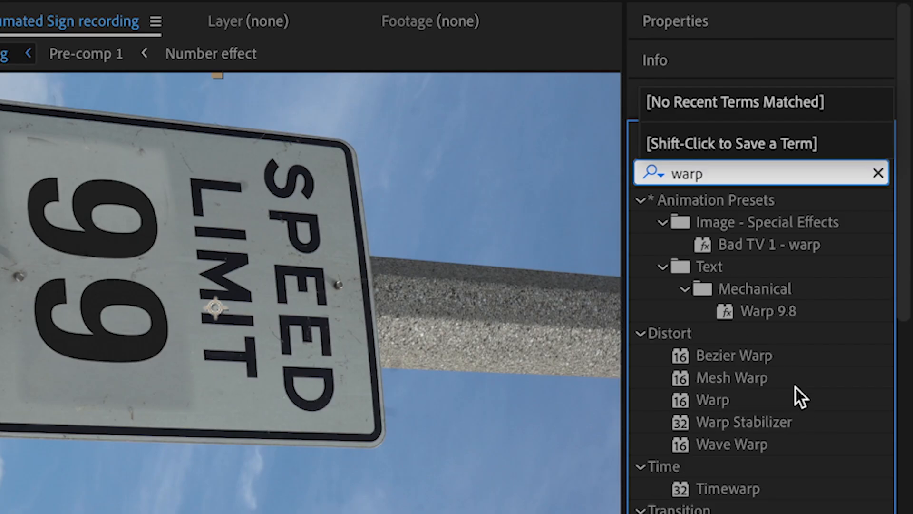
drag(793, 422, 655, 374)
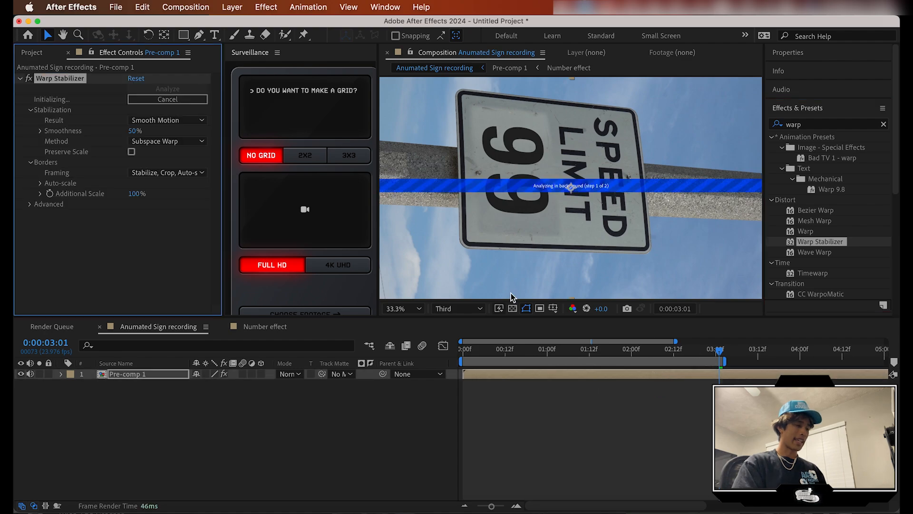
key(space)
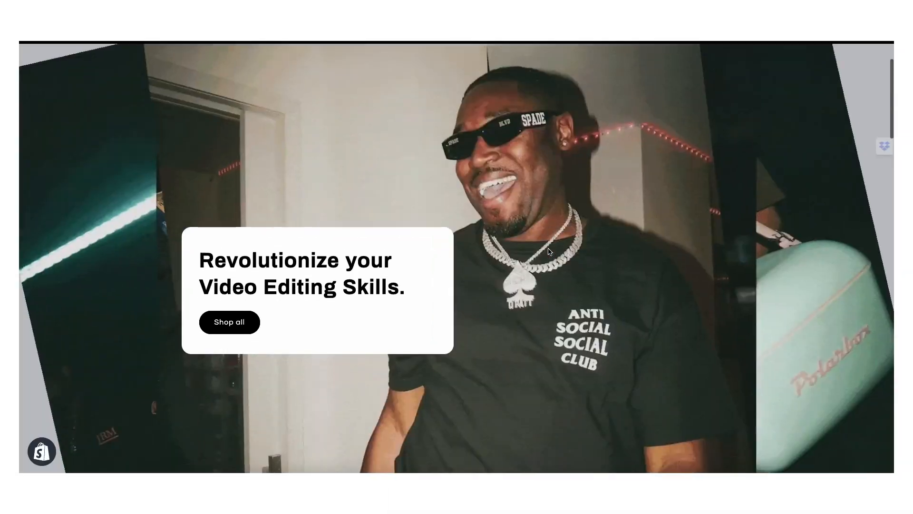
scroll(548, 247, down, 15)
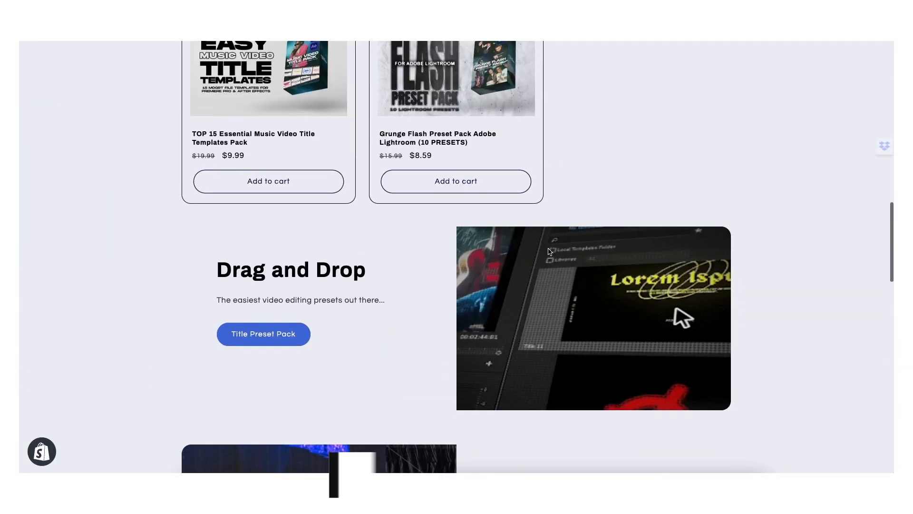
scroll(548, 251, down, 2)
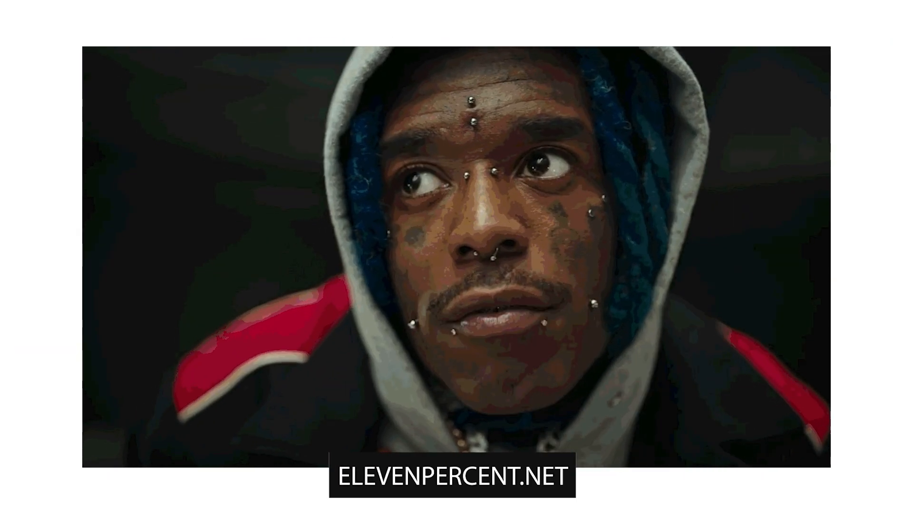